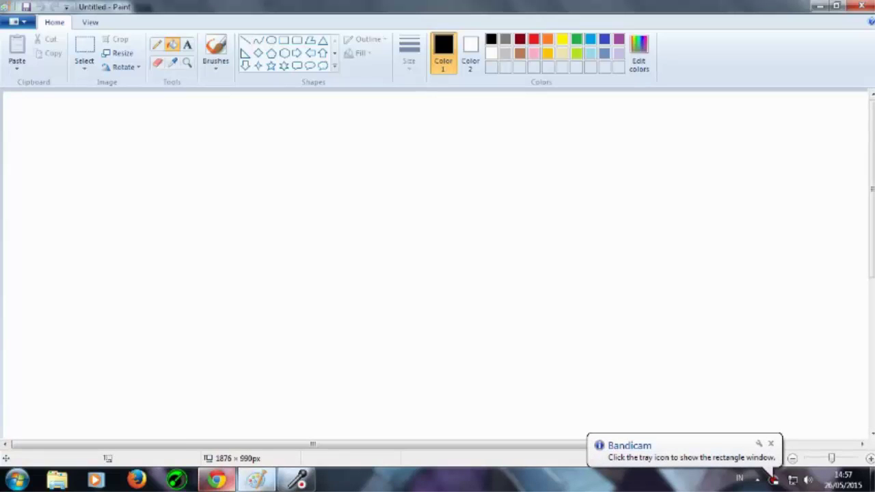
Step: Switch to the browser and generate one random Pokémon from the National Dex with any type
{"action": "left_click", "coordinate": [216, 480]}
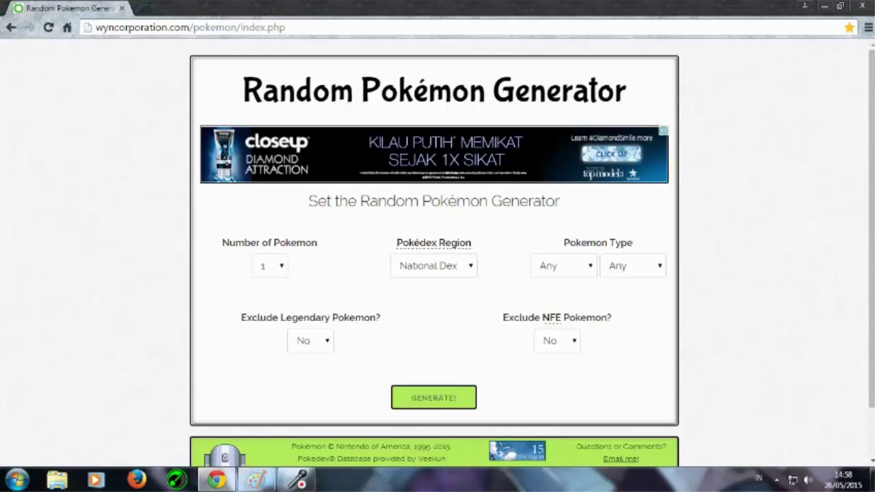
{"action": "left_click", "coordinate": [257, 479]}
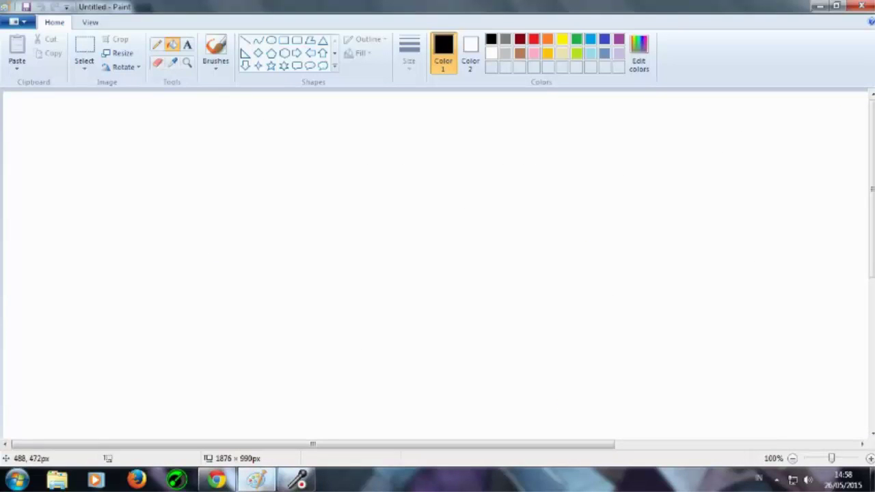
{"action": "mouse_move", "coordinate": [256, 479]}
{"action": "left_click", "coordinate": [262, 481]}
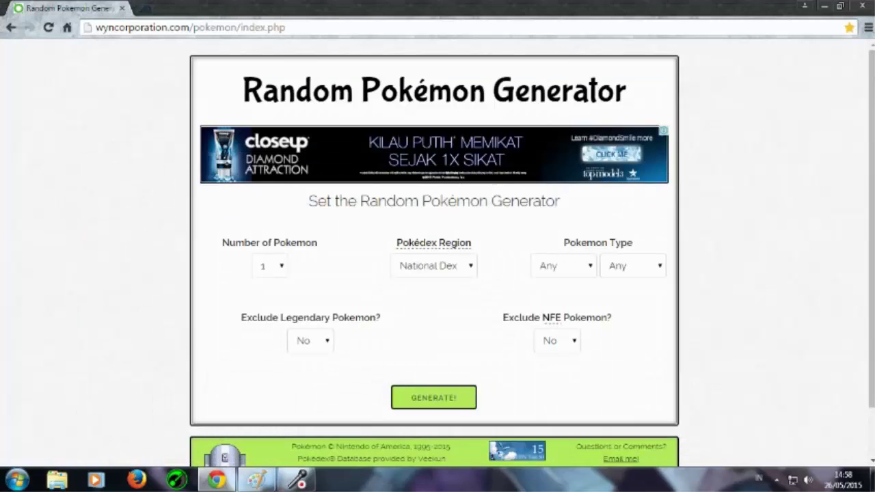
{"action": "left_click", "coordinate": [434, 397]}
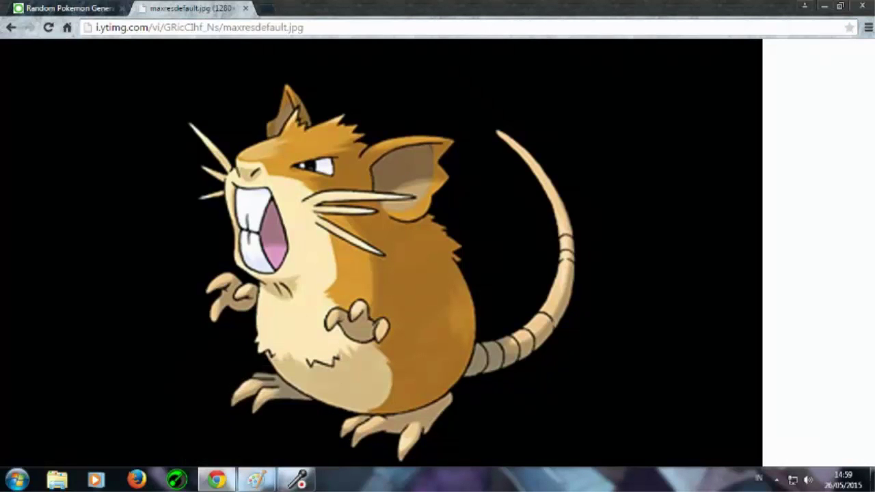
Step: Switch to Paint and draw the rat Pokémon's head outline in black pencil, with jagged ears and spiky hair tufts
{"action": "mouse_move", "coordinate": [257, 480]}
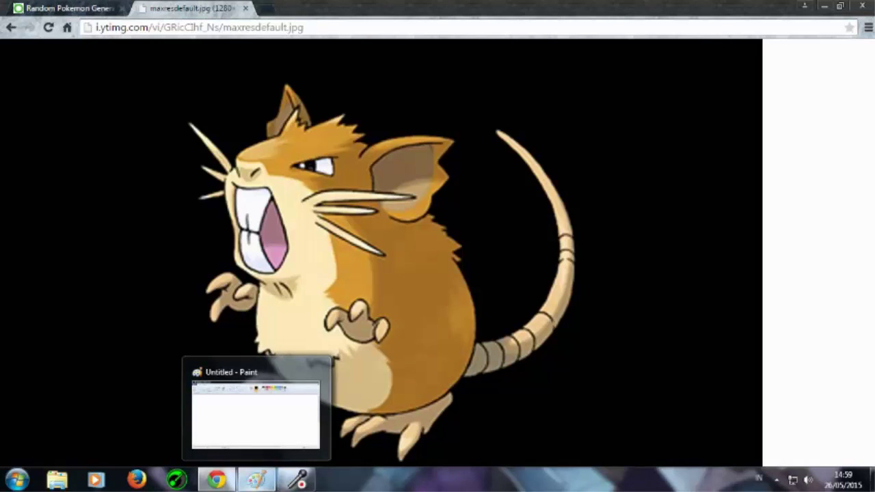
{"action": "left_click", "coordinate": [257, 480]}
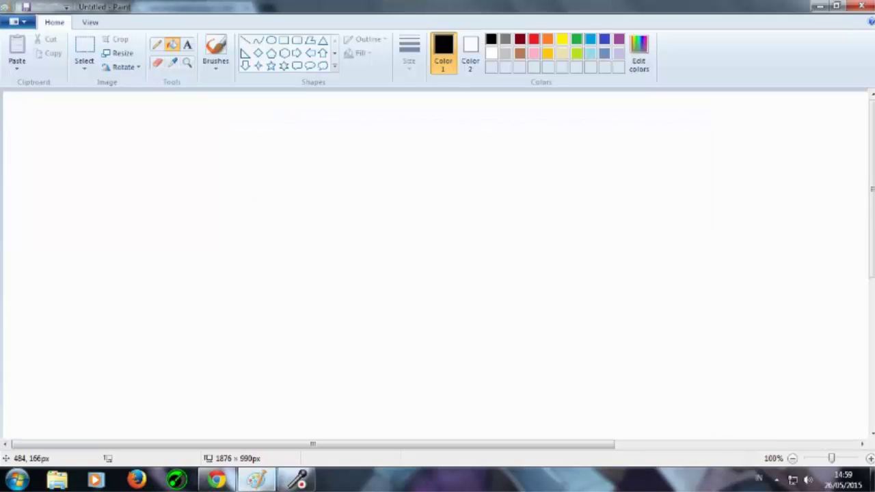
{"action": "left_click", "coordinate": [157, 44]}
{"action": "left_click_drag", "start_coordinate": [261, 176], "coordinate": [229, 250]}
{"action": "left_click", "coordinate": [217, 480]}
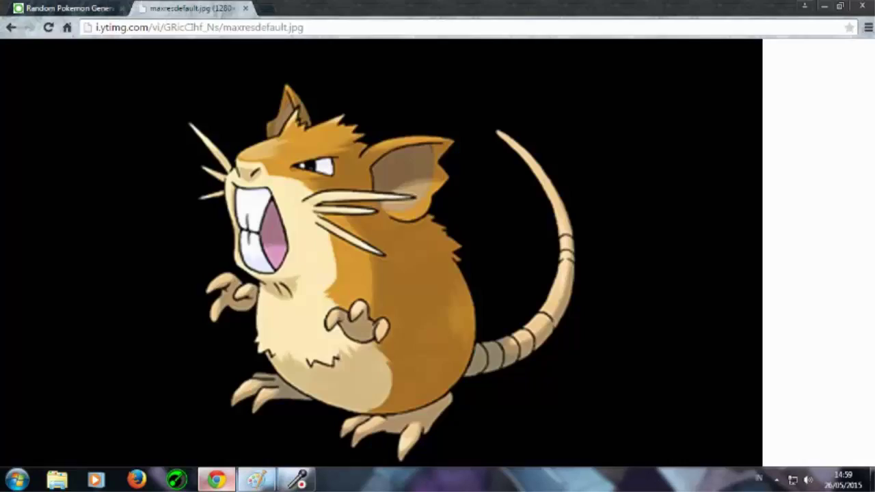
{"action": "left_click", "coordinate": [257, 480]}
{"action": "mouse_move", "coordinate": [257, 178]}
{"action": "left_mouse_down"}
{"action": "mouse_move", "coordinate": [290, 195]}
{"action": "mouse_move", "coordinate": [385, 193]}
{"action": "mouse_move", "coordinate": [398, 253]}
{"action": "left_mouse_up"}
Step: Draw both sides of the rat's rounded body below the head, following the reference picture
{"action": "key", "text": "alt+Tab"}
{"action": "key", "text": "alt+Tab"}
{"action": "mouse_move", "coordinate": [231, 251]}
{"action": "left_mouse_down"}
{"action": "mouse_move", "coordinate": [200, 332]}
{"action": "mouse_move", "coordinate": [283, 410]}
{"action": "left_mouse_up"}
{"action": "mouse_move", "coordinate": [392, 257]}
{"action": "left_mouse_down"}
{"action": "mouse_move", "coordinate": [331, 403]}
{"action": "mouse_move", "coordinate": [276, 409]}
{"action": "left_mouse_up"}
Step: Draw two clawed feet under the rat's body
{"action": "key", "text": "alt+Tab"}
{"action": "key", "text": "alt+Tab"}
{"action": "mouse_move", "coordinate": [231, 389]}
{"action": "left_mouse_down"}
{"action": "mouse_move", "coordinate": [177, 438]}
{"action": "mouse_move", "coordinate": [255, 409]}
{"action": "left_mouse_up"}
{"action": "mouse_move", "coordinate": [369, 400]}
{"action": "left_mouse_down"}
{"action": "mouse_move", "coordinate": [391, 437]}
{"action": "mouse_move", "coordinate": [316, 398]}
{"action": "left_mouse_up"}
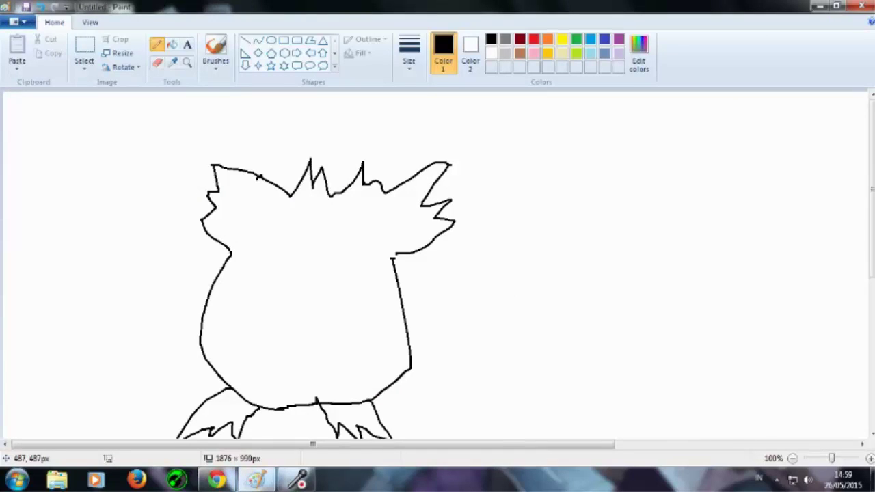
Step: Draw the rat's nose with nostrils and outline the muzzle and belly patch inside the body
{"action": "key", "text": "alt+Tab"}
{"action": "key", "text": "alt+Tab"}
{"action": "left_click_drag", "start_coordinate": [301, 233], "coordinate": [330, 243]}
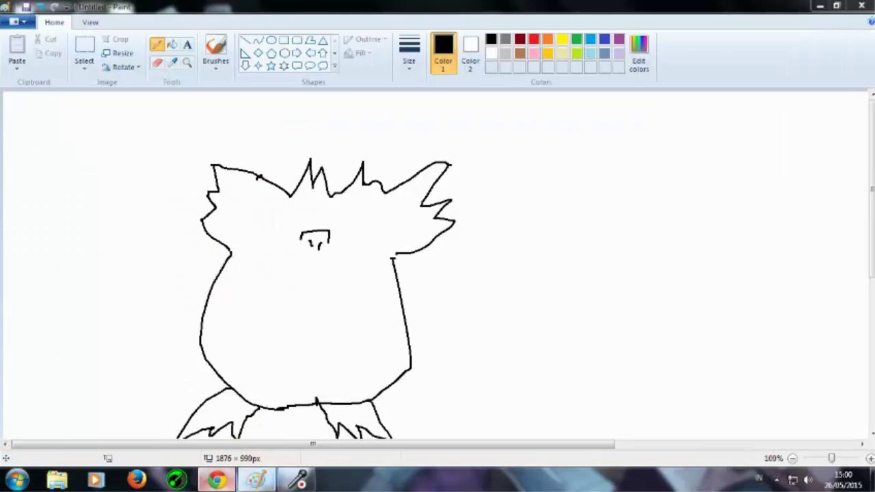
{"action": "key", "text": "alt+Tab"}
{"action": "key", "text": "alt+Tab"}
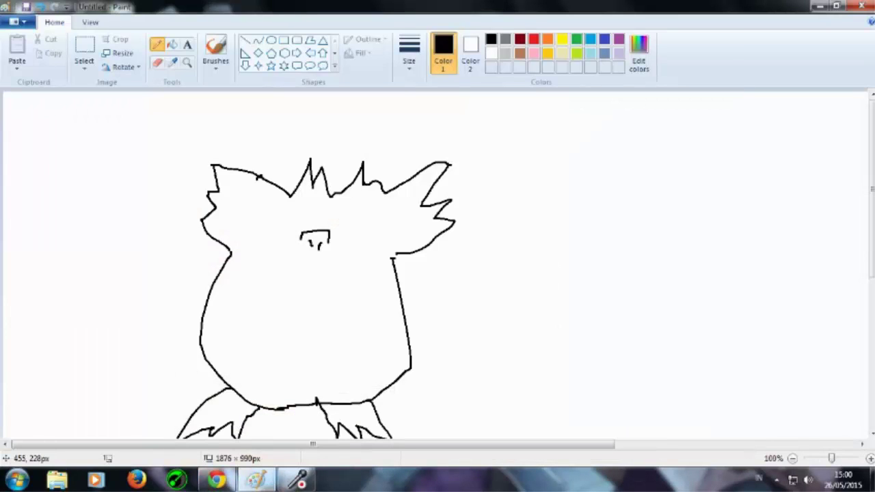
{"action": "mouse_move", "coordinate": [296, 226]}
{"action": "left_mouse_down"}
{"action": "mouse_move", "coordinate": [351, 220]}
{"action": "mouse_move", "coordinate": [363, 256]}
{"action": "mouse_move", "coordinate": [387, 284]}
{"action": "mouse_move", "coordinate": [388, 356]}
{"action": "mouse_move", "coordinate": [294, 381]}
{"action": "mouse_move", "coordinate": [247, 261]}
{"action": "mouse_move", "coordinate": [298, 222]}
{"action": "left_mouse_up"}
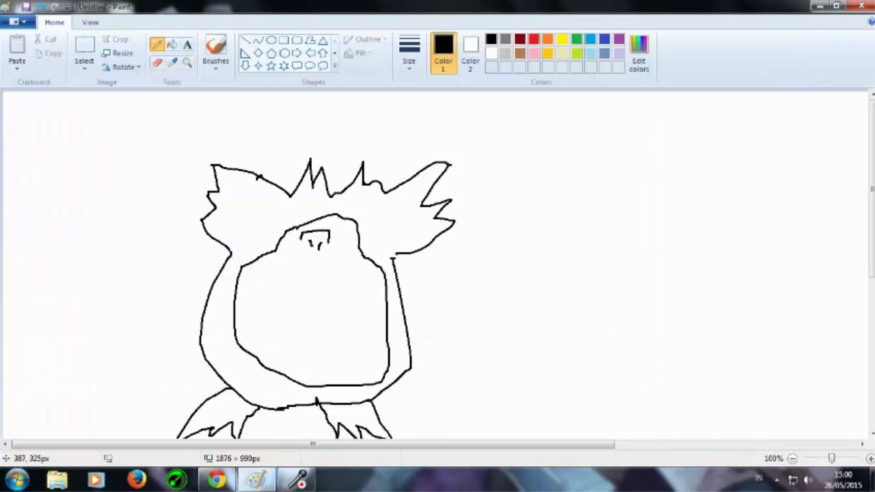
Step: Draw two clawed paws on the belly patch and two slanted eyes on the rat's head
{"action": "left_click_drag", "start_coordinate": [245, 291], "coordinate": [287, 295]}
{"action": "mouse_move", "coordinate": [333, 277]}
{"action": "left_mouse_down"}
{"action": "mouse_move", "coordinate": [349, 302]}
{"action": "mouse_move", "coordinate": [385, 274]}
{"action": "mouse_move", "coordinate": [343, 284]}
{"action": "left_mouse_up"}
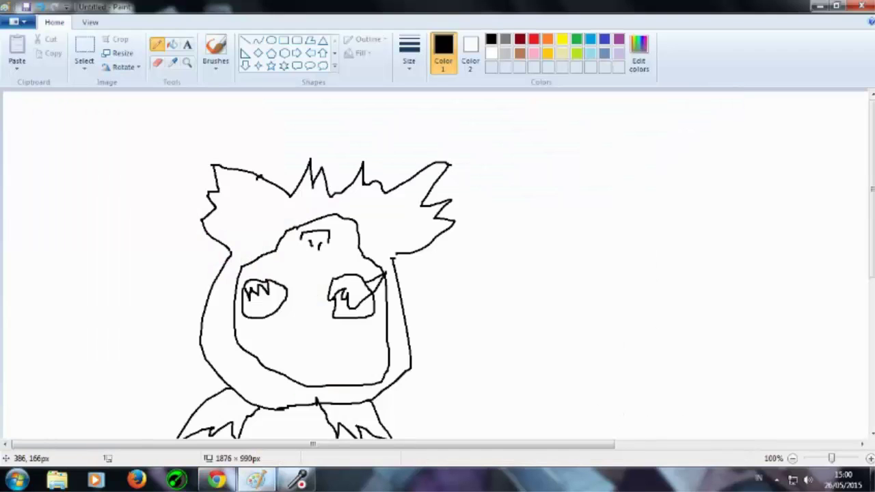
{"action": "left_click_drag", "start_coordinate": [246, 206], "coordinate": [255, 236]}
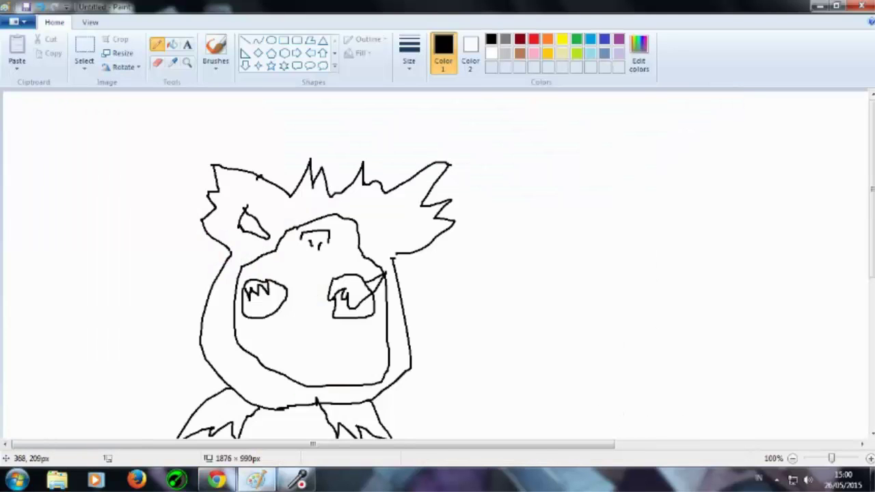
{"action": "mouse_move", "coordinate": [376, 208]}
{"action": "left_mouse_down"}
{"action": "mouse_move", "coordinate": [394, 210]}
{"action": "mouse_move", "coordinate": [374, 232]}
{"action": "left_mouse_up"}
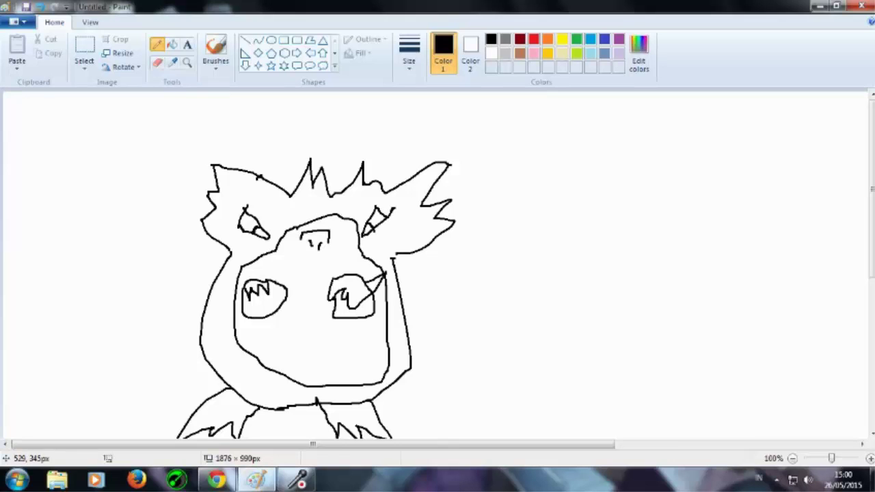
Step: Draw the rat's open mouth with upper and lower teeth beneath the nose
{"action": "left_click", "coordinate": [217, 480]}
{"action": "left_click", "coordinate": [217, 480]}
{"action": "mouse_move", "coordinate": [292, 257]}
{"action": "left_mouse_down"}
{"action": "mouse_move", "coordinate": [322, 258]}
{"action": "mouse_move", "coordinate": [323, 289]}
{"action": "mouse_move", "coordinate": [306, 315]}
{"action": "mouse_move", "coordinate": [294, 259]}
{"action": "left_mouse_up"}
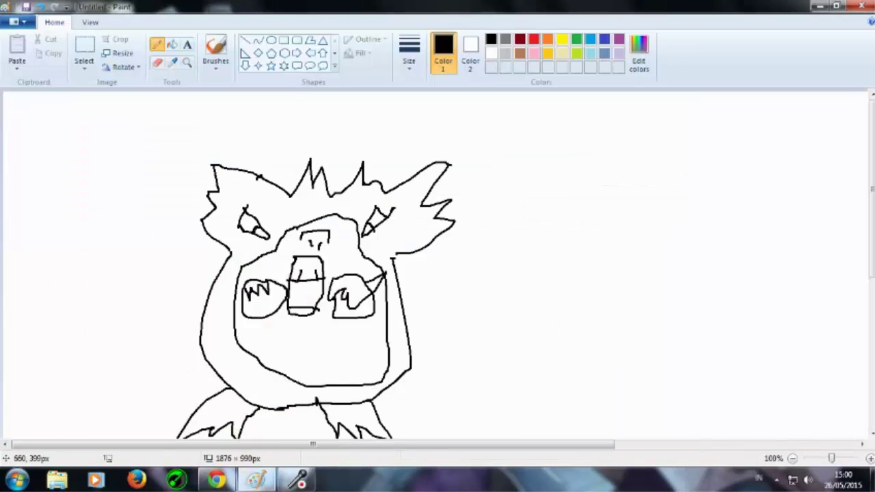
Step: Add three stripes across the base of the rat's long curved tail and draw the inner shape of both ears
{"action": "mouse_move", "coordinate": [409, 349]}
{"action": "left_mouse_down"}
{"action": "mouse_move", "coordinate": [575, 191]}
{"action": "mouse_move", "coordinate": [413, 367]}
{"action": "mouse_move", "coordinate": [430, 376]}
{"action": "left_mouse_up"}
{"action": "left_click_drag", "start_coordinate": [435, 337], "coordinate": [446, 368]}
{"action": "left_click_drag", "start_coordinate": [448, 334], "coordinate": [464, 363]}
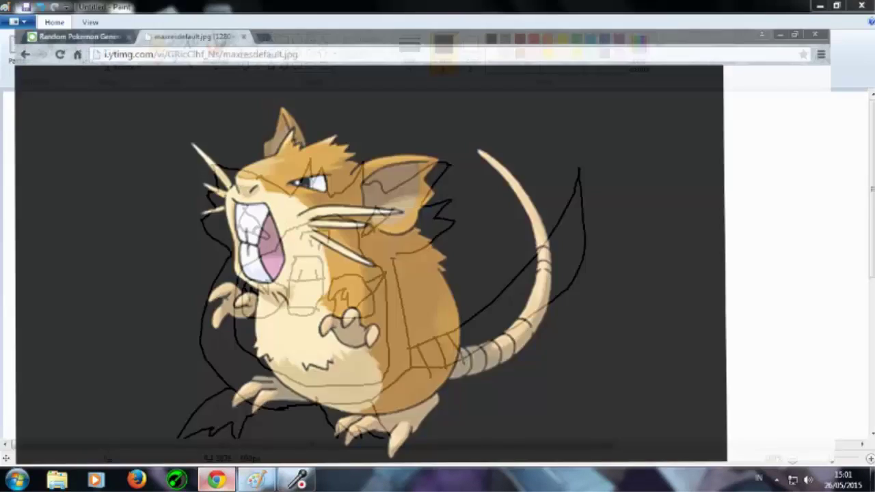
{"action": "left_click_drag", "start_coordinate": [412, 201], "coordinate": [410, 203]}
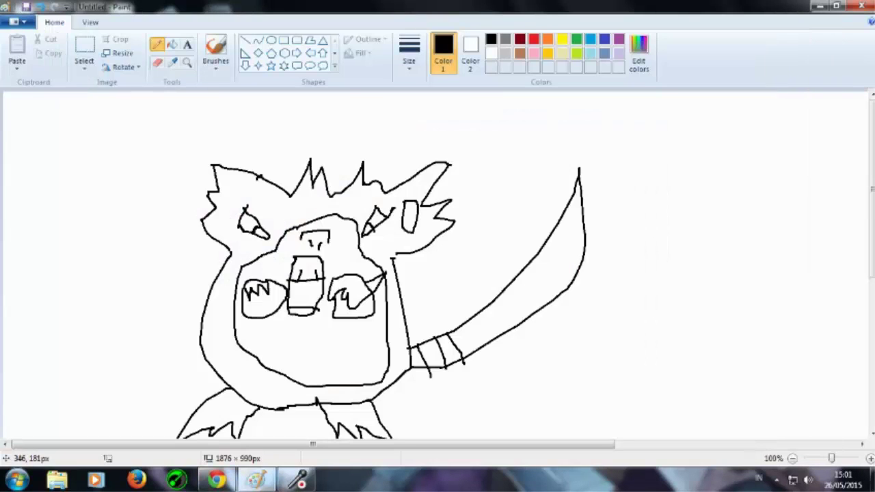
{"action": "left_click_drag", "start_coordinate": [238, 216], "coordinate": [225, 216]}
Step: Fill the rat's muzzle and belly patch and both feet with light yellow
{"action": "left_click", "coordinate": [217, 480]}
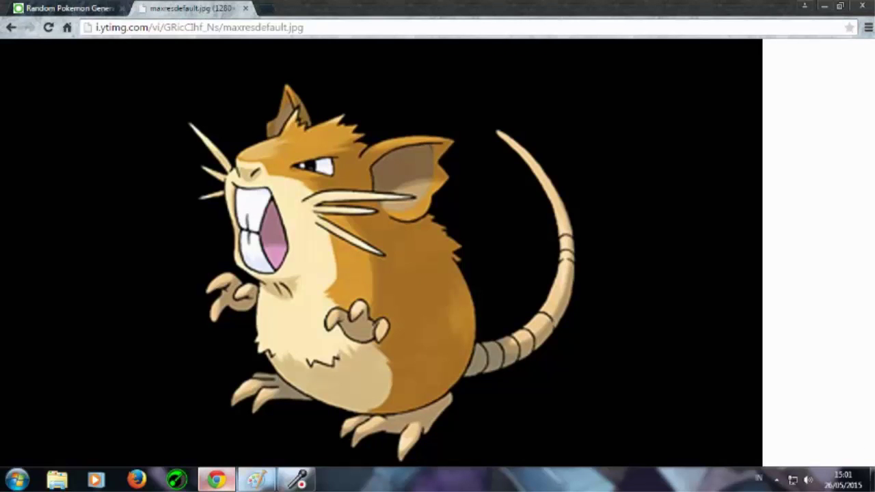
{"action": "left_click", "coordinate": [217, 480]}
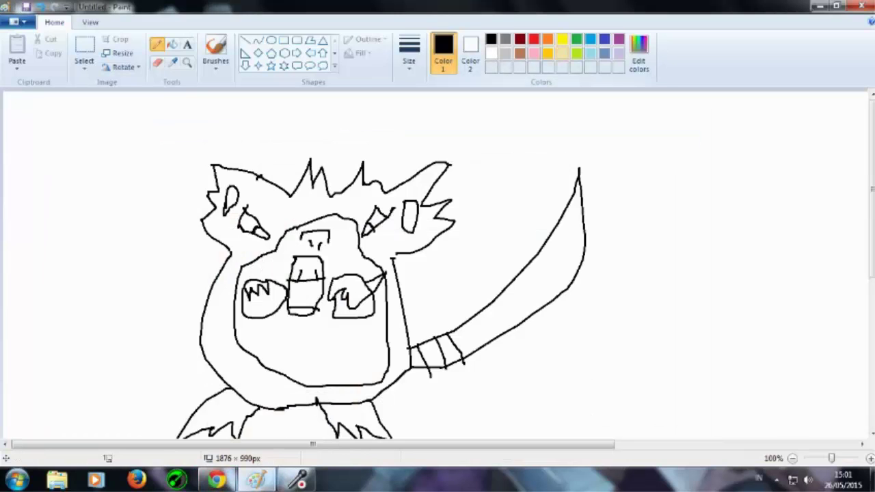
{"action": "left_click", "coordinate": [562, 53]}
{"action": "left_click", "coordinate": [173, 44]}
{"action": "left_click", "coordinate": [329, 352]}
{"action": "left_click", "coordinate": [217, 479]}
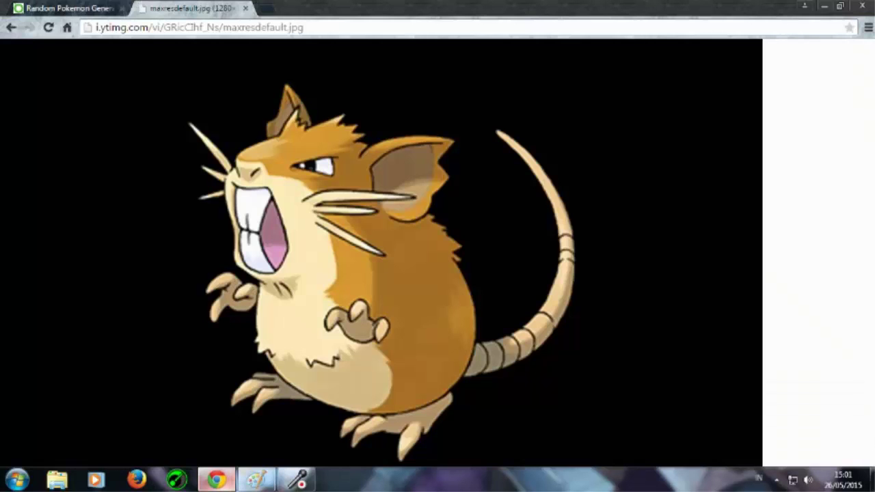
{"action": "left_click", "coordinate": [217, 480]}
{"action": "left_click", "coordinate": [352, 414]}
{"action": "left_click", "coordinate": [223, 411]}
Step: Fill every segment of the rat's tail with light yellow, undoing the stray fill on the body
{"action": "left_click", "coordinate": [486, 325]}
{"action": "left_click", "coordinate": [449, 349]}
{"action": "left_click", "coordinate": [432, 355]}
{"action": "left_click", "coordinate": [406, 364]}
{"action": "key", "text": "ctrl+z"}
{"action": "left_click", "coordinate": [417, 357]}
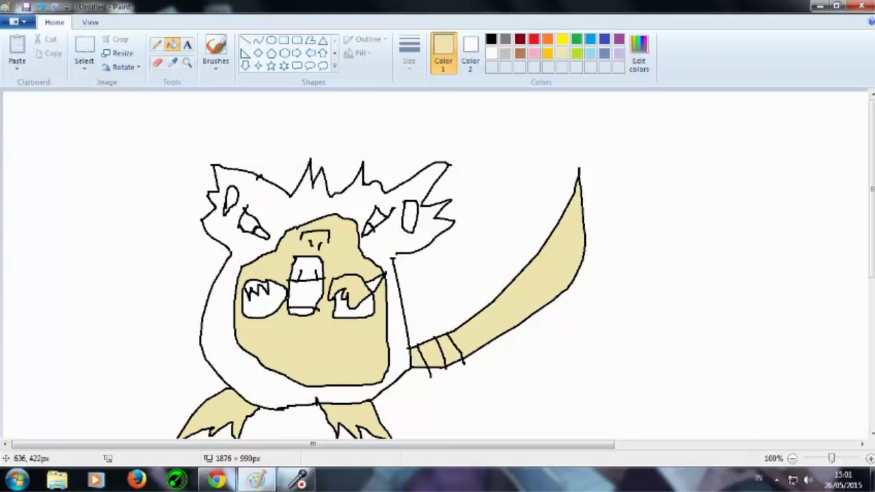
Step: Fill both paws, including the areas around the claws, with light yellow
{"action": "key", "text": "alt+Tab"}
{"action": "key", "text": "alt+Tab"}
{"action": "left_click", "coordinate": [263, 301]}
{"action": "left_click", "coordinate": [355, 305]}
{"action": "left_click", "coordinate": [254, 287]}
{"action": "left_click", "coordinate": [372, 285]}
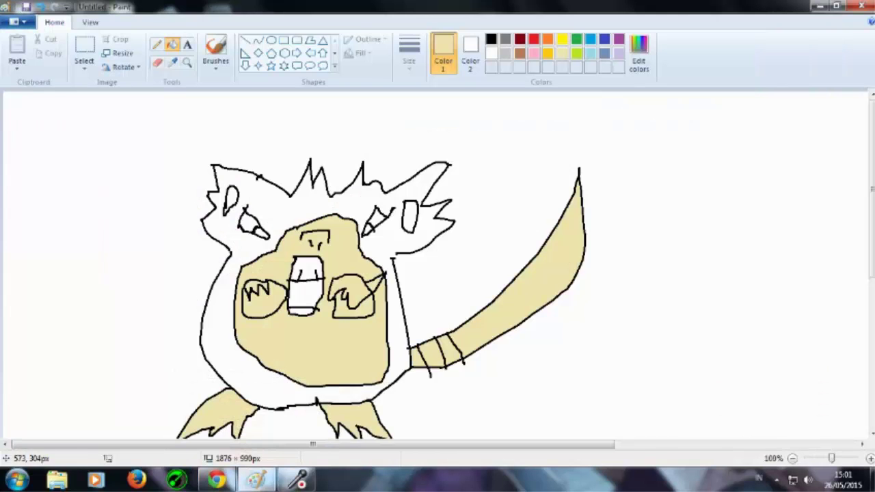
{"action": "left_click", "coordinate": [520, 53]}
{"action": "left_click", "coordinate": [345, 208]}
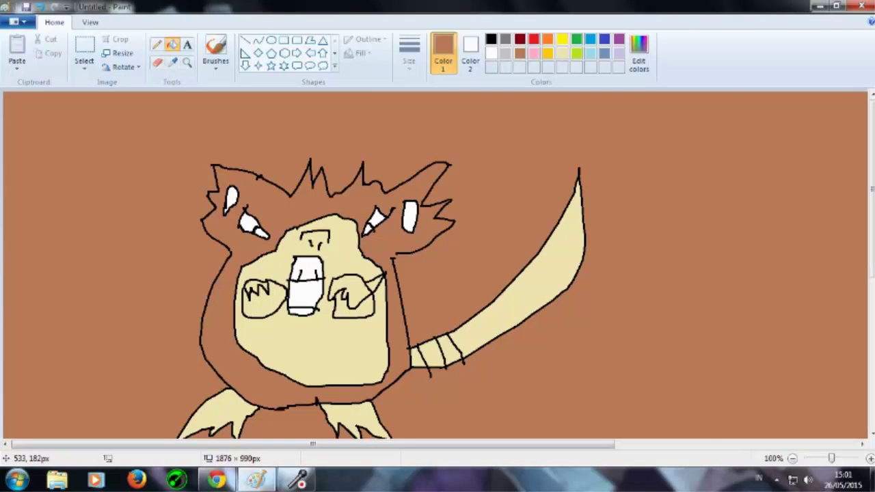
{"action": "key", "text": "ctrl+z"}
Step: Close the outline gap between the ear and the body in black, and fill the rat's head and body with brown
{"action": "left_click", "coordinate": [158, 45]}
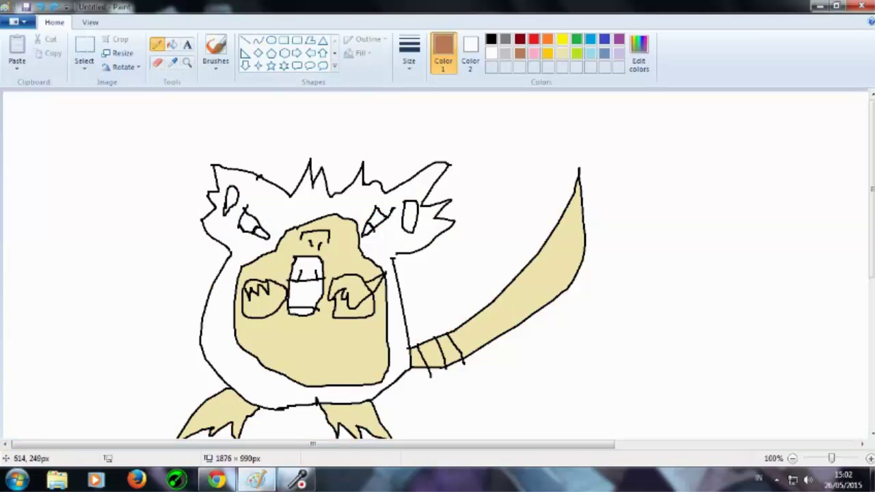
{"action": "left_click", "coordinate": [492, 39]}
{"action": "left_click_drag", "start_coordinate": [393, 255], "coordinate": [398, 260]}
{"action": "left_click", "coordinate": [520, 53]}
{"action": "left_click", "coordinate": [171, 45]}
{"action": "left_click", "coordinate": [393, 269]}
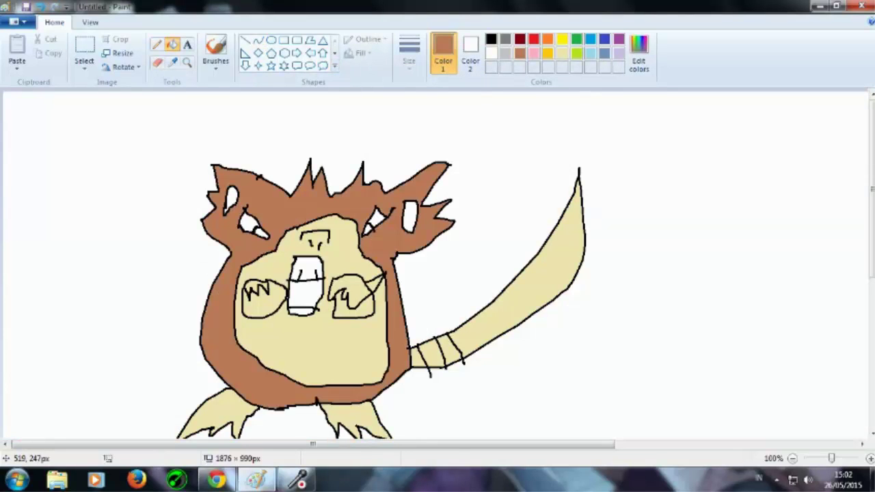
Step: Fill the pupils of both eyes with black
{"action": "left_click", "coordinate": [492, 40]}
{"action": "left_click", "coordinate": [369, 230]}
{"action": "left_click", "coordinate": [262, 234]}
Step: Check the reference picture and fill the inside of the mouth and both inner ears with pink
{"action": "left_click", "coordinate": [217, 480]}
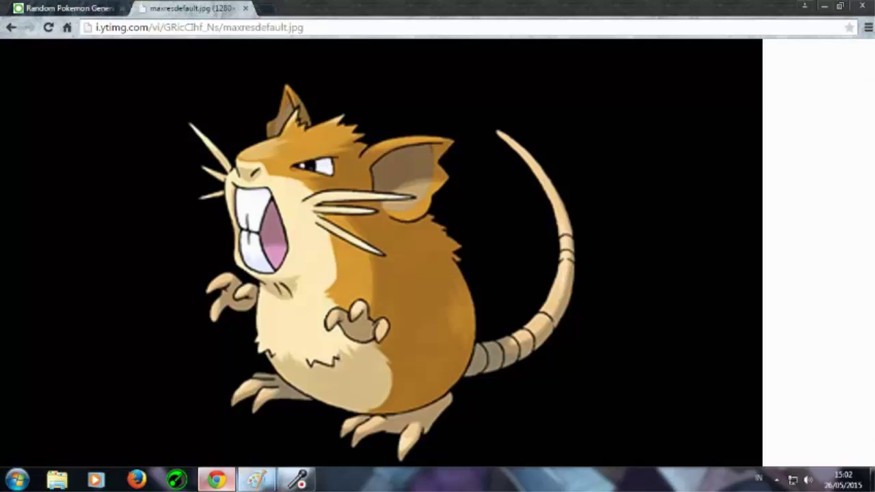
{"action": "left_click", "coordinate": [256, 480]}
{"action": "left_click", "coordinate": [534, 53]}
{"action": "left_click", "coordinate": [305, 294]}
{"action": "left_click", "coordinate": [410, 218]}
{"action": "left_click", "coordinate": [231, 199]}
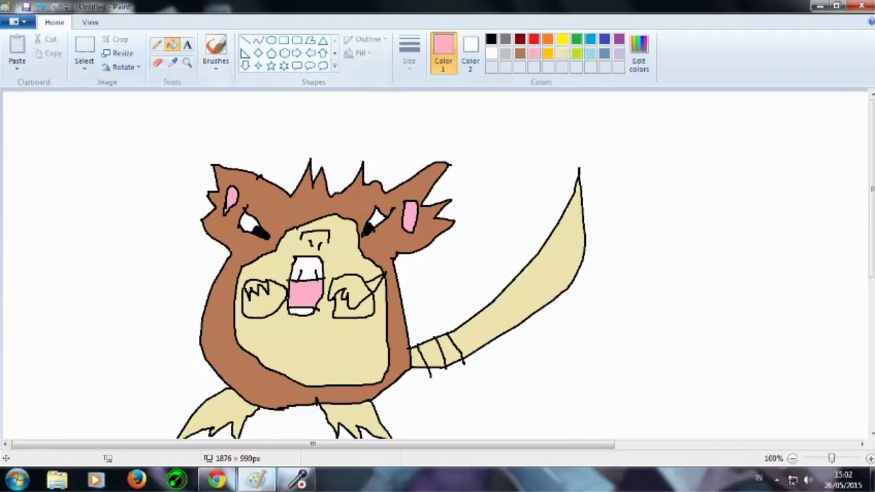
Step: Draw a trainer's face outline and rounded cap in black pencil beside the rat's tail, checking the browser reference
{"action": "left_click", "coordinate": [156, 44]}
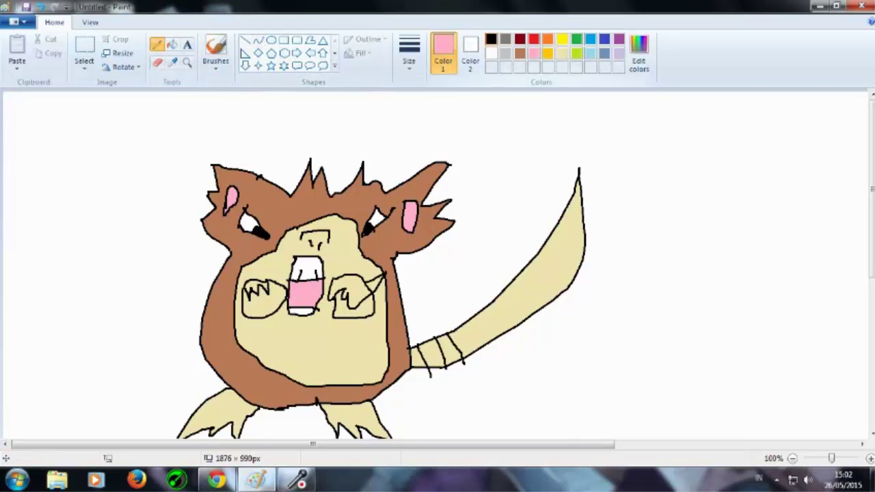
{"action": "left_click", "coordinate": [491, 39]}
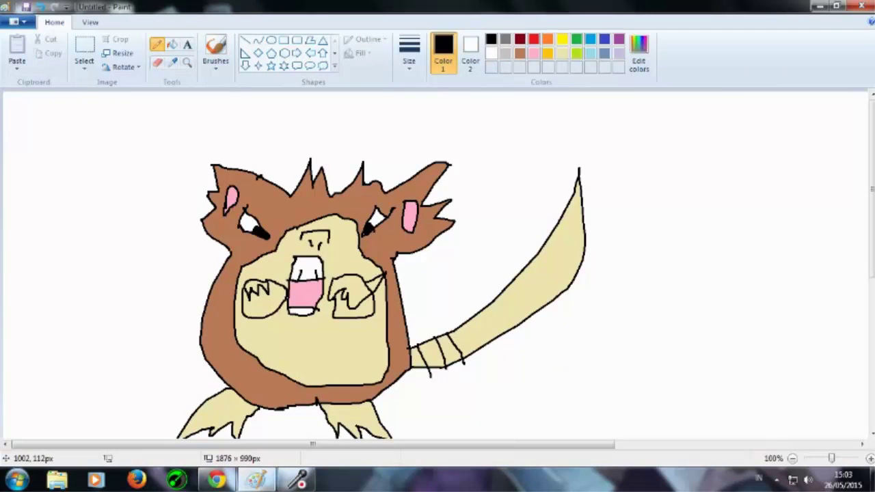
{"action": "mouse_move", "coordinate": [628, 149]}
{"action": "left_mouse_down"}
{"action": "mouse_move", "coordinate": [643, 193]}
{"action": "mouse_move", "coordinate": [683, 184]}
{"action": "mouse_move", "coordinate": [697, 137]}
{"action": "left_mouse_up"}
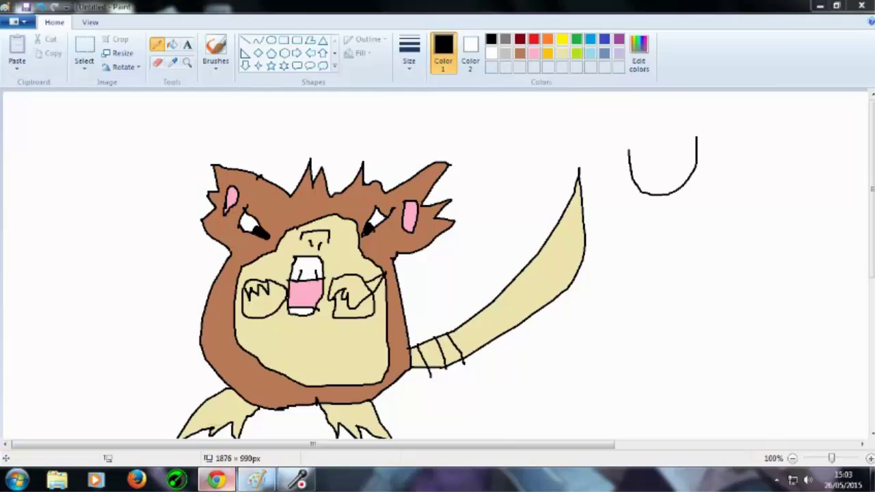
{"action": "left_click", "coordinate": [216, 479]}
{"action": "left_click", "coordinate": [216, 480]}
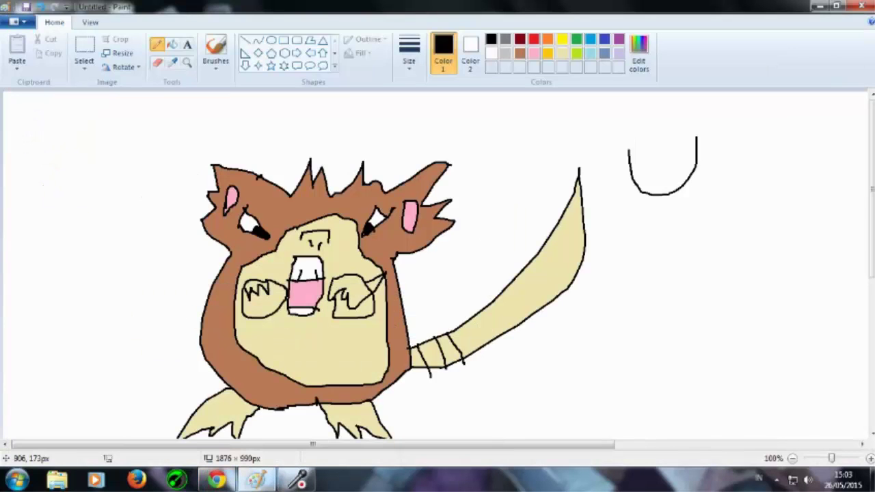
{"action": "mouse_move", "coordinate": [629, 150]}
{"action": "left_mouse_down"}
{"action": "mouse_move", "coordinate": [654, 136]}
{"action": "mouse_move", "coordinate": [696, 139]}
{"action": "left_mouse_up"}
{"action": "mouse_move", "coordinate": [622, 149]}
{"action": "left_mouse_down"}
{"action": "mouse_move", "coordinate": [703, 102]}
{"action": "mouse_move", "coordinate": [684, 159]}
{"action": "mouse_move", "coordinate": [697, 163]}
{"action": "mouse_move", "coordinate": [698, 147]}
{"action": "mouse_move", "coordinate": [630, 152]}
{"action": "left_mouse_up"}
Step: Draw the trainer's facial features under the cap, checking the browser reference
{"action": "left_click", "coordinate": [216, 480]}
{"action": "left_click", "coordinate": [257, 480]}
{"action": "mouse_move", "coordinate": [630, 152]}
{"action": "left_mouse_down"}
{"action": "mouse_move", "coordinate": [632, 169]}
{"action": "mouse_move", "coordinate": [650, 157]}
{"action": "mouse_move", "coordinate": [644, 166]}
{"action": "mouse_move", "coordinate": [672, 160]}
{"action": "mouse_move", "coordinate": [645, 169]}
{"action": "mouse_move", "coordinate": [662, 175]}
{"action": "left_mouse_up"}
{"action": "left_click", "coordinate": [216, 480]}
{"action": "left_click", "coordinate": [216, 480]}
{"action": "left_click", "coordinate": [645, 165]}
Step: Draw the trainer's neck, shoulder, bent arm and shirt torso below the head
{"action": "mouse_move", "coordinate": [644, 181]}
{"action": "left_mouse_down"}
{"action": "mouse_move", "coordinate": [674, 179]}
{"action": "mouse_move", "coordinate": [644, 194]}
{"action": "mouse_move", "coordinate": [669, 191]}
{"action": "mouse_move", "coordinate": [667, 213]}
{"action": "mouse_move", "coordinate": [729, 243]}
{"action": "mouse_move", "coordinate": [702, 256]}
{"action": "left_mouse_up"}
{"action": "mouse_move", "coordinate": [726, 247]}
{"action": "left_mouse_down"}
{"action": "mouse_move", "coordinate": [743, 272]}
{"action": "mouse_move", "coordinate": [732, 309]}
{"action": "left_mouse_up"}
{"action": "mouse_move", "coordinate": [707, 261]}
{"action": "left_mouse_down"}
{"action": "mouse_move", "coordinate": [696, 297]}
{"action": "mouse_move", "coordinate": [699, 252]}
{"action": "mouse_move", "coordinate": [702, 300]}
{"action": "mouse_move", "coordinate": [636, 240]}
{"action": "left_mouse_up"}
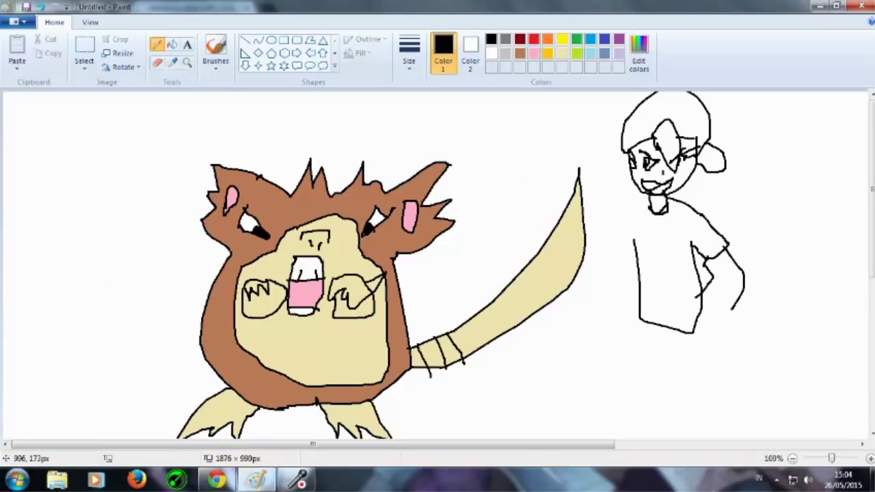
Step: Draw the trainer's outstretched arm with its fist, finish the bent arm's hand, and add cuffs to both sleeves
{"action": "left_click_drag", "start_coordinate": [651, 203], "coordinate": [560, 347]}
{"action": "mouse_move", "coordinate": [610, 270]}
{"action": "left_mouse_down"}
{"action": "mouse_move", "coordinate": [592, 334]}
{"action": "mouse_move", "coordinate": [549, 367]}
{"action": "mouse_move", "coordinate": [570, 361]}
{"action": "left_mouse_up"}
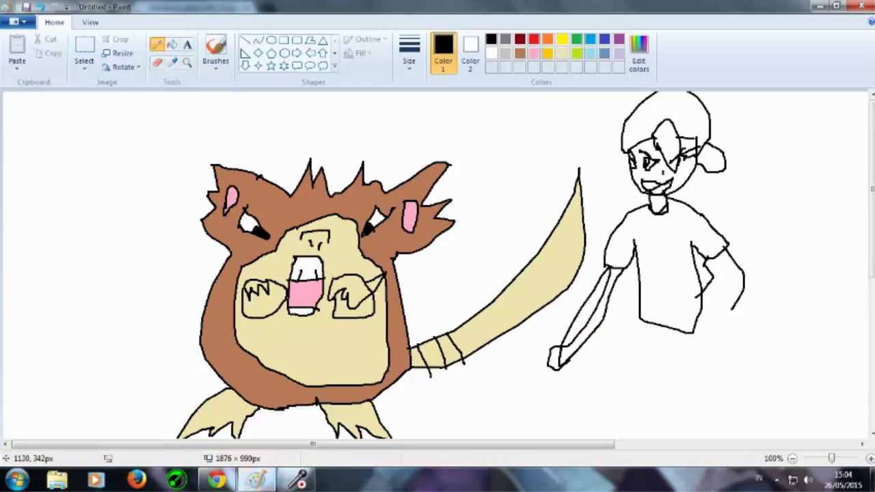
{"action": "mouse_move", "coordinate": [732, 309]}
{"action": "left_mouse_down"}
{"action": "mouse_move", "coordinate": [709, 318]}
{"action": "mouse_move", "coordinate": [700, 302]}
{"action": "mouse_move", "coordinate": [731, 297]}
{"action": "left_mouse_up"}
{"action": "left_click_drag", "start_coordinate": [605, 258], "coordinate": [628, 264]}
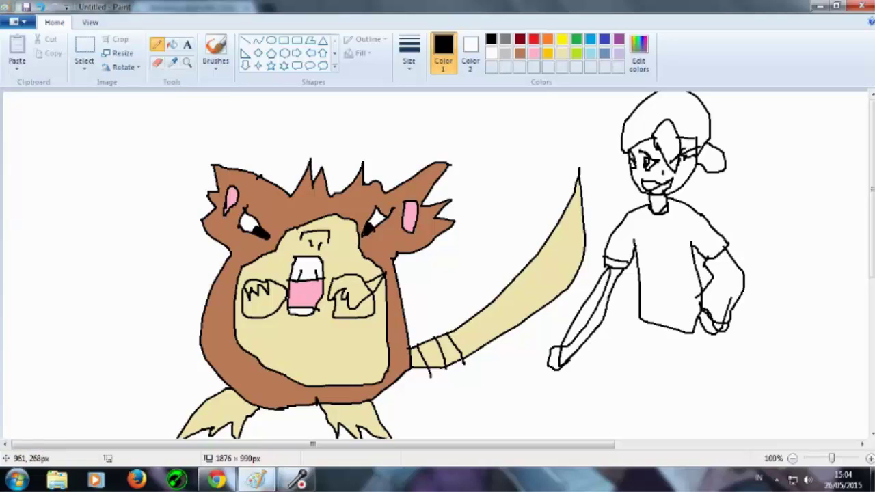
{"action": "left_click_drag", "start_coordinate": [721, 238], "coordinate": [707, 251]}
Step: Draw the trainer's shorts below the shirt and two spread legs beneath them
{"action": "left_click_drag", "start_coordinate": [641, 320], "coordinate": [647, 361]}
{"action": "left_click_drag", "start_coordinate": [646, 360], "coordinate": [694, 322]}
{"action": "mouse_move", "coordinate": [621, 382]}
{"action": "left_mouse_down"}
{"action": "mouse_move", "coordinate": [593, 438]}
{"action": "mouse_move", "coordinate": [610, 438]}
{"action": "left_mouse_up"}
{"action": "mouse_move", "coordinate": [705, 384]}
{"action": "left_mouse_down"}
{"action": "mouse_move", "coordinate": [732, 433]}
{"action": "mouse_move", "coordinate": [717, 438]}
{"action": "left_mouse_up"}
Step: Draw the trainer's feet at the ends of both legs
{"action": "left_click_drag", "start_coordinate": [872, 189], "coordinate": [871, 239]}
{"action": "left_click_drag", "start_coordinate": [609, 348], "coordinate": [570, 380]}
{"action": "left_click_drag", "start_coordinate": [570, 381], "coordinate": [605, 357]}
{"action": "left_click_drag", "start_coordinate": [724, 346], "coordinate": [732, 333]}
{"action": "left_click_drag", "start_coordinate": [872, 239], "coordinate": [871, 188]}
{"action": "scroll", "coordinate": [588, 274], "scroll_direction": "up", "scroll_amount": 1}
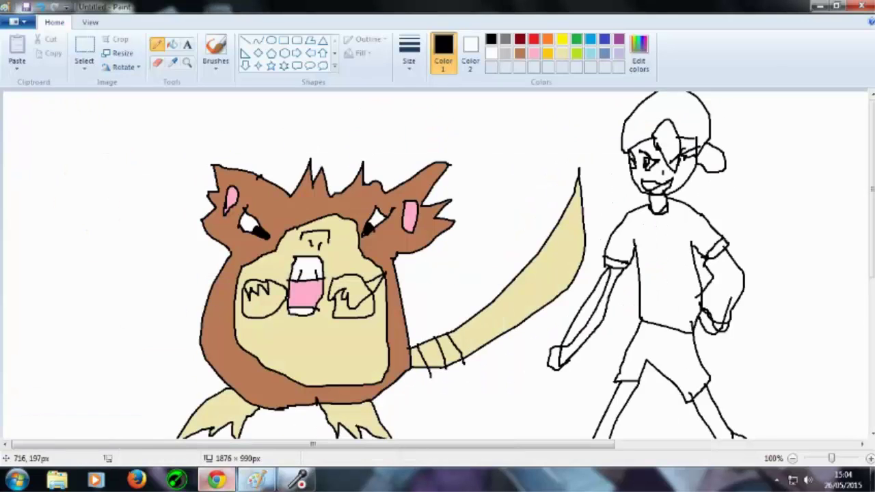
{"action": "left_click", "coordinate": [590, 39]}
{"action": "left_click", "coordinate": [171, 44]}
{"action": "left_click", "coordinate": [663, 114]}
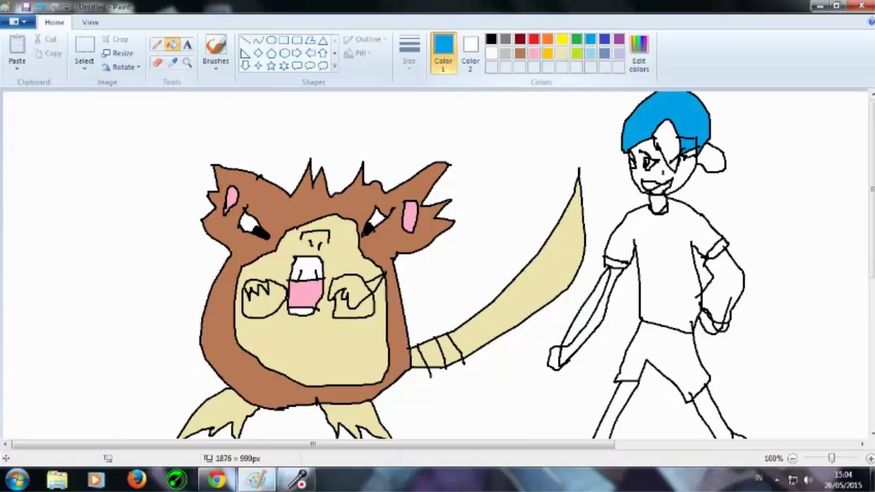
{"action": "key", "text": "ctrl+z"}
{"action": "left_click", "coordinate": [158, 45]}
{"action": "left_click", "coordinate": [492, 39]}
Step: Fill the trainer's cap and both sleeve cuffs with blue, and the shirt with yellow
{"action": "left_click", "coordinate": [590, 39]}
{"action": "left_click", "coordinate": [172, 44]}
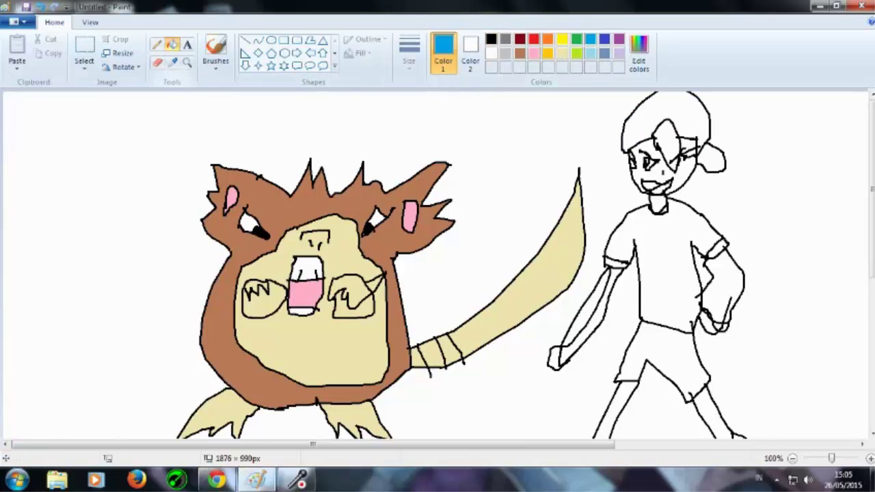
{"action": "left_click", "coordinate": [667, 113]}
{"action": "left_click", "coordinate": [718, 247]}
{"action": "left_click", "coordinate": [615, 263]}
{"action": "left_click", "coordinate": [562, 39]}
{"action": "left_click", "coordinate": [667, 287]}
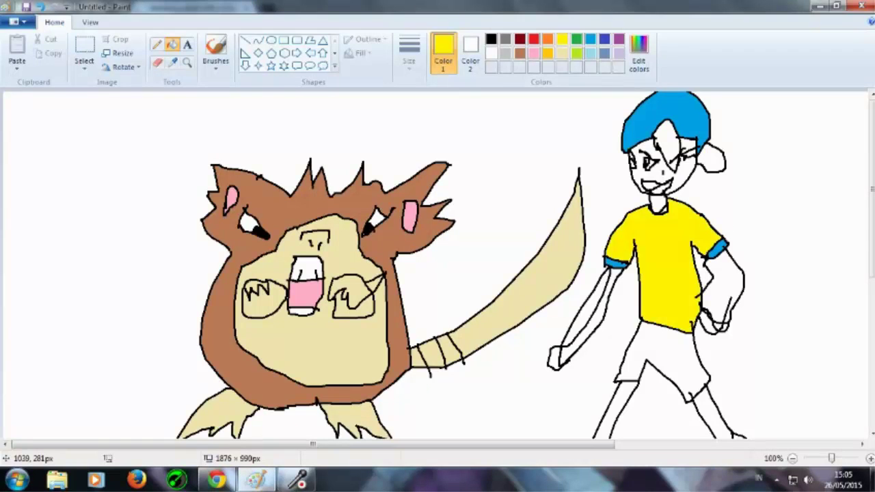
Step: Fill the trainer's hair with brown and the cap part behind the head with blue
{"action": "left_click", "coordinate": [520, 53]}
{"action": "left_click", "coordinate": [694, 145]}
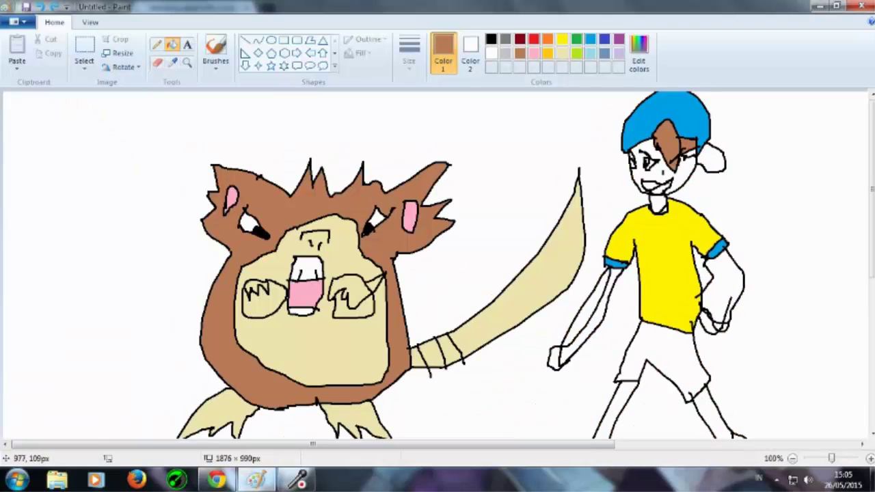
{"action": "left_click", "coordinate": [590, 39]}
{"action": "left_click", "coordinate": [712, 158]}
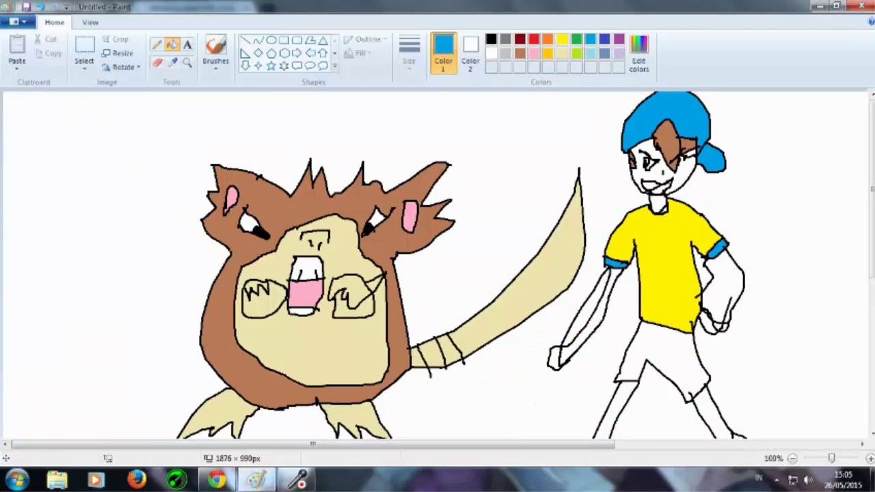
Step: Fill the trainer's arms, outstretched fist and both legs with pale yellow
{"action": "left_click", "coordinate": [562, 53]}
{"action": "left_click", "coordinate": [587, 307]}
{"action": "left_click", "coordinate": [555, 357]}
{"action": "left_click", "coordinate": [728, 294]}
{"action": "left_click", "coordinate": [711, 417]}
{"action": "left_click", "coordinate": [619, 414]}
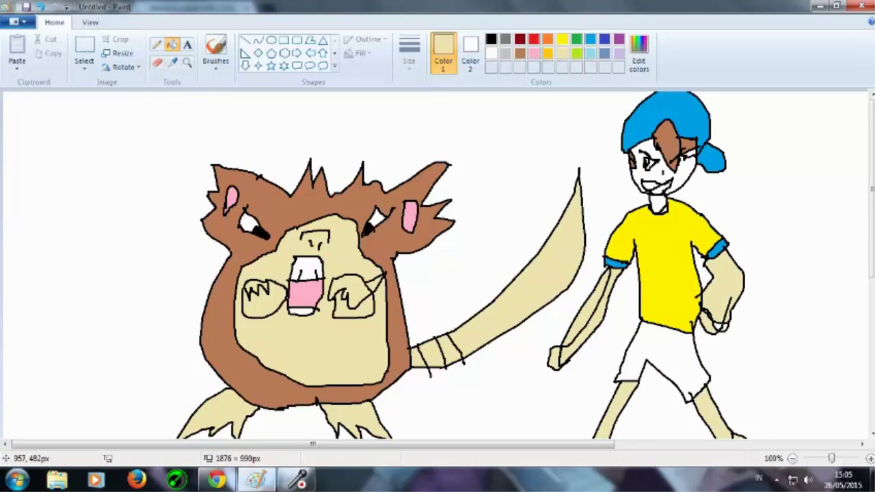
Step: Fill the trainer's shorts and the whole background with the same blue
{"action": "left_click", "coordinate": [590, 39]}
{"action": "left_click", "coordinate": [660, 356]}
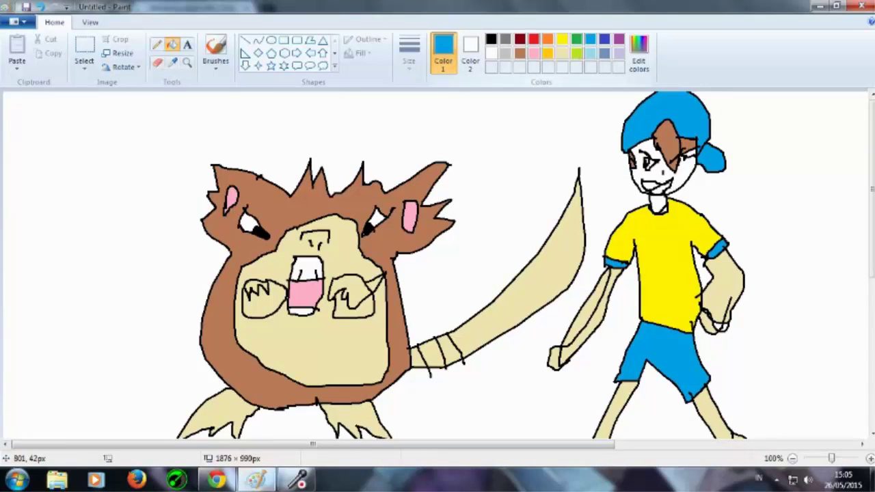
{"action": "left_click", "coordinate": [550, 118]}
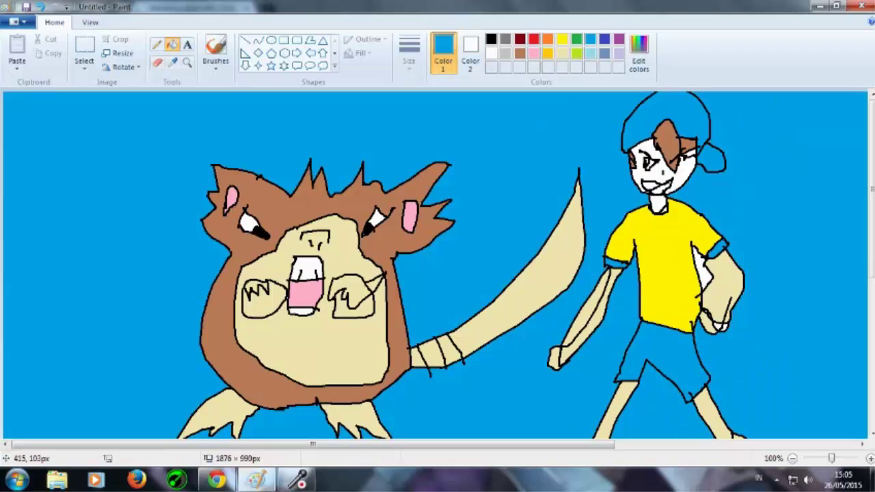
Step: Add the red text "my rattata is top percentage rattata!!!" between the rat and the trainer's head
{"action": "left_click", "coordinate": [186, 45]}
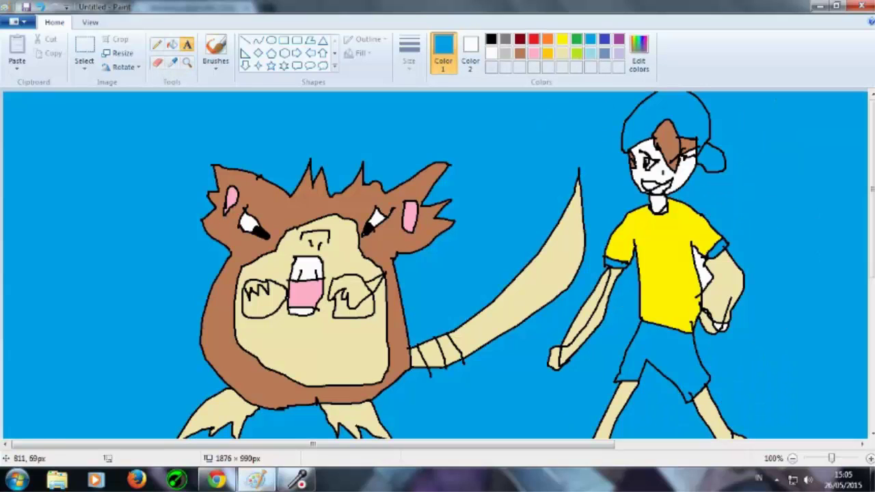
{"action": "left_click", "coordinate": [481, 118]}
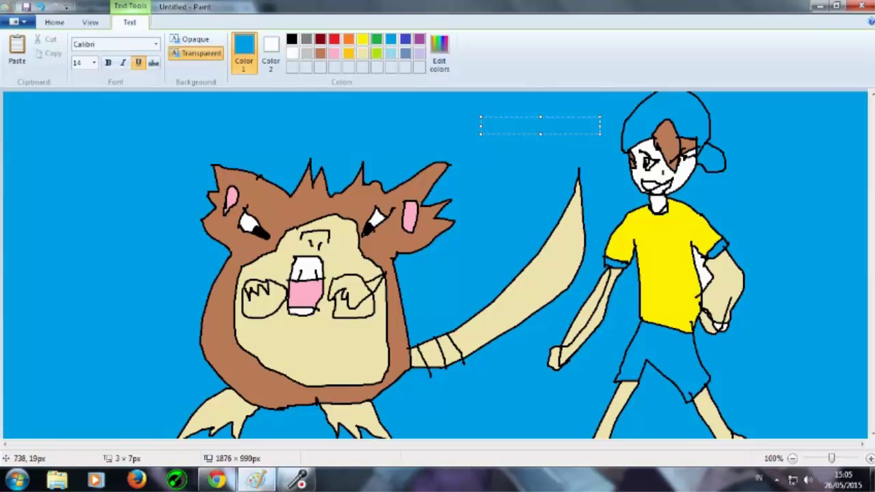
{"action": "left_click", "coordinate": [334, 39]}
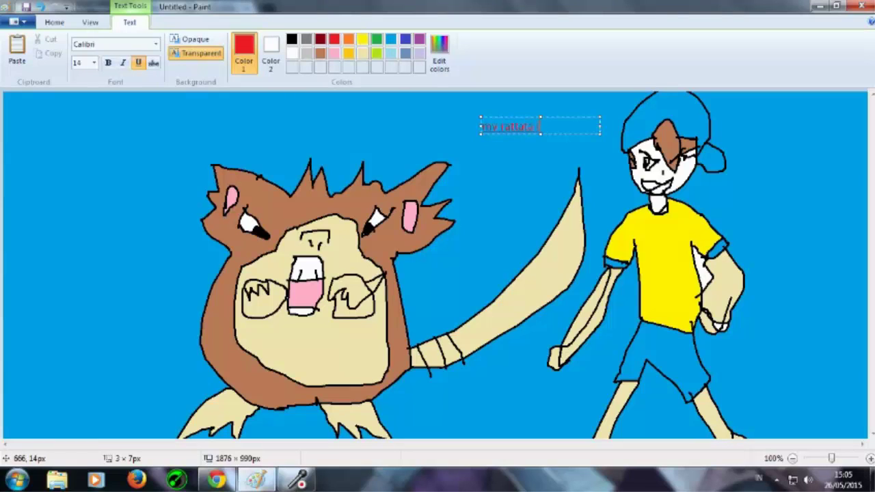
{"action": "type", "text": "oo"}
{"action": "key", "text": "Return"}
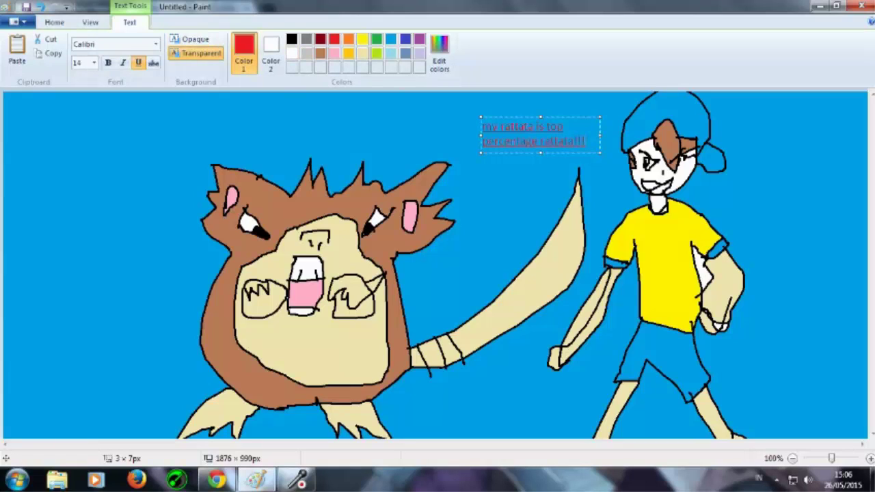
{"action": "left_click", "coordinate": [54, 22]}
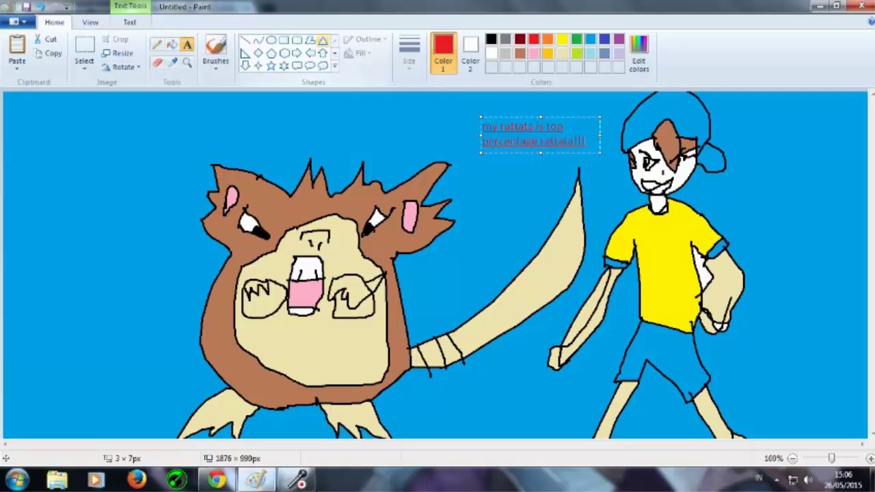
{"action": "left_click", "coordinate": [357, 355]}
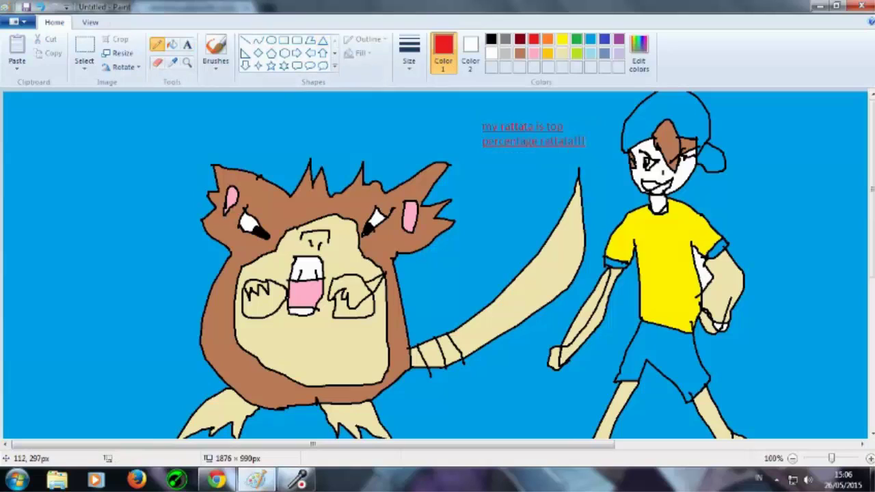
Step: Write black freehand lettering on the blue background beside the rat, on the side away from its tail
{"action": "left_click", "coordinate": [491, 39]}
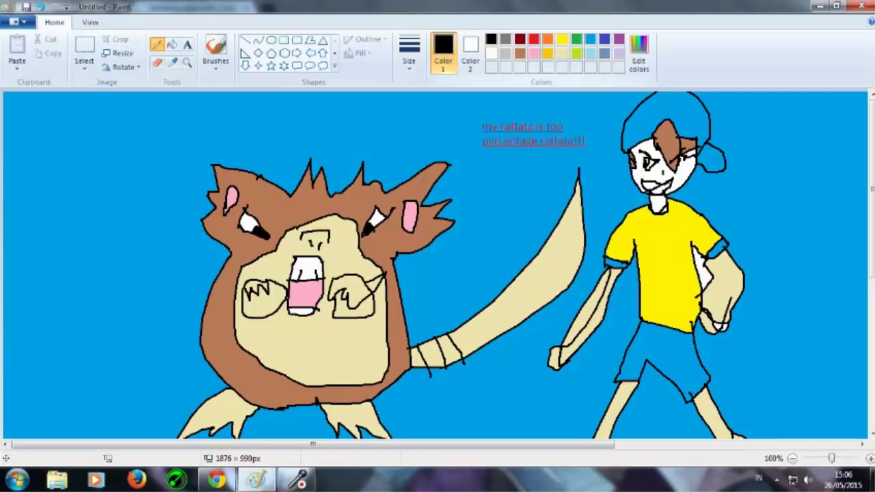
{"action": "mouse_move", "coordinate": [72, 241]}
{"action": "left_mouse_down"}
{"action": "mouse_move", "coordinate": [72, 308]}
{"action": "mouse_move", "coordinate": [67, 283]}
{"action": "mouse_move", "coordinate": [122, 222]}
{"action": "left_mouse_up"}
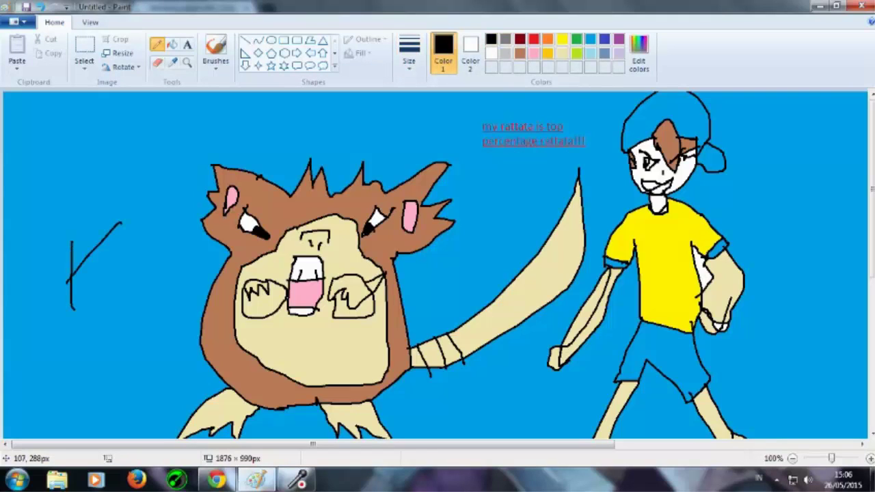
{"action": "mouse_move", "coordinate": [74, 272]}
{"action": "left_mouse_down"}
{"action": "mouse_move", "coordinate": [118, 290]}
{"action": "mouse_move", "coordinate": [141, 196]}
{"action": "mouse_move", "coordinate": [122, 293]}
{"action": "mouse_move", "coordinate": [147, 293]}
{"action": "left_mouse_up"}
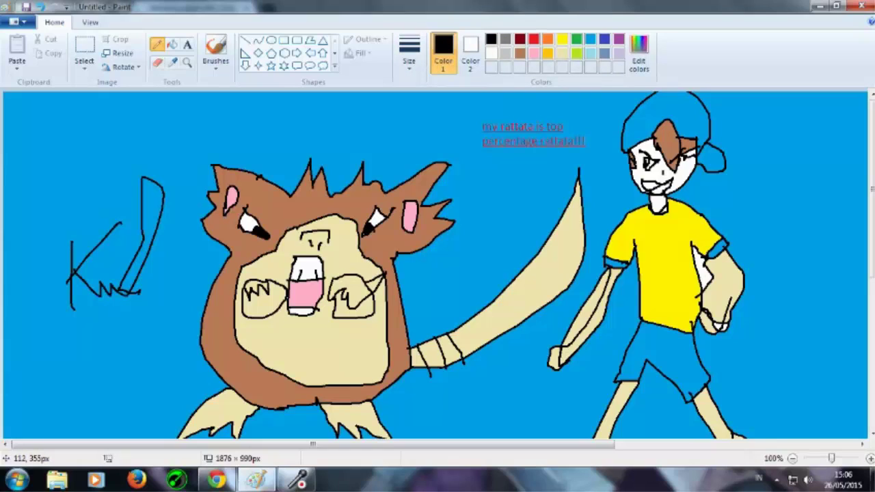
{"action": "mouse_move", "coordinate": [75, 318]}
{"action": "left_mouse_down"}
{"action": "mouse_move", "coordinate": [111, 312]}
{"action": "mouse_move", "coordinate": [150, 324]}
{"action": "left_mouse_up"}
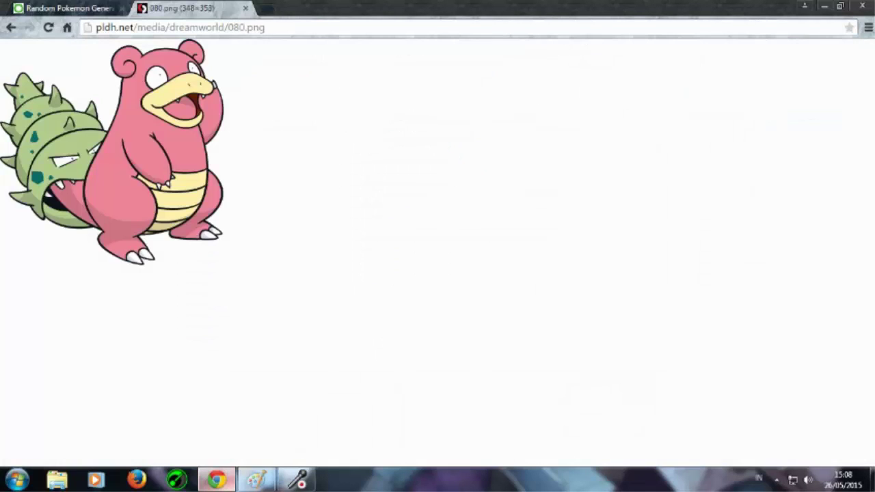
Step: Switch to Paint and draw the pink Pokémon's head with two curled ears, an open mouth and the chest line
{"action": "left_click", "coordinate": [256, 480]}
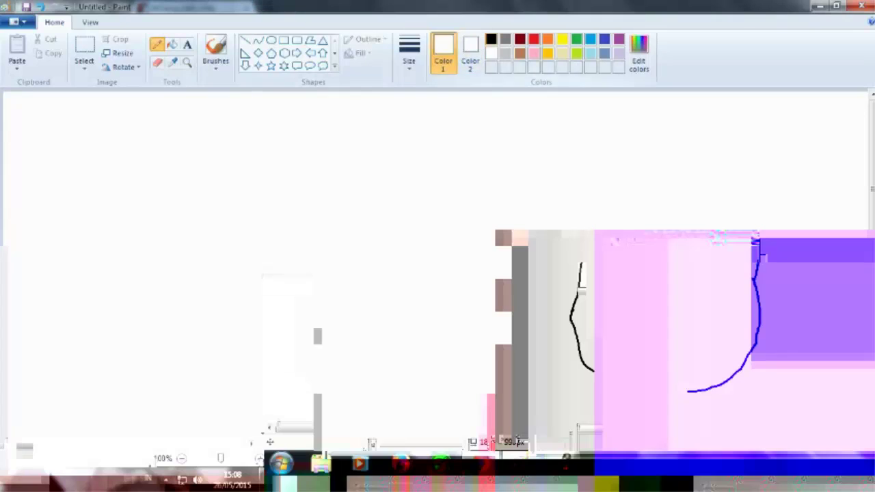
{"action": "mouse_move", "coordinate": [325, 128]}
{"action": "left_mouse_down"}
{"action": "mouse_move", "coordinate": [305, 148]}
{"action": "mouse_move", "coordinate": [437, 161]}
{"action": "left_mouse_up"}
{"action": "left_click_drag", "start_coordinate": [437, 161], "coordinate": [417, 163]}
{"action": "mouse_move", "coordinate": [417, 163]}
{"action": "left_mouse_down"}
{"action": "mouse_move", "coordinate": [410, 195]}
{"action": "mouse_move", "coordinate": [375, 187]}
{"action": "mouse_move", "coordinate": [365, 197]}
{"action": "mouse_move", "coordinate": [418, 219]}
{"action": "left_mouse_up"}
{"action": "mouse_move", "coordinate": [413, 221]}
{"action": "left_mouse_down"}
{"action": "mouse_move", "coordinate": [423, 281]}
{"action": "mouse_move", "coordinate": [363, 327]}
{"action": "mouse_move", "coordinate": [306, 280]}
{"action": "mouse_move", "coordinate": [270, 359]}
{"action": "mouse_move", "coordinate": [267, 305]}
{"action": "left_mouse_up"}
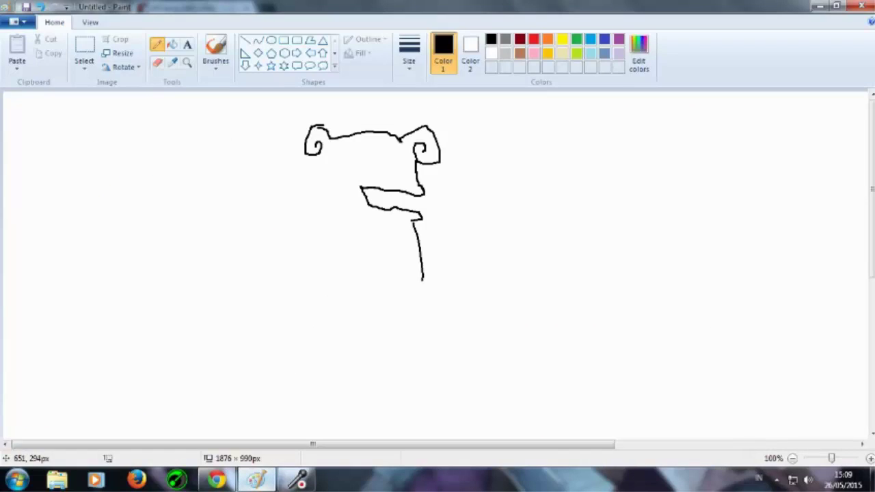
Step: Draw the Pokémon's two legs with clawed feet and its back contour from the ear down, following the reference picture
{"action": "mouse_move", "coordinate": [411, 293]}
{"action": "left_mouse_down"}
{"action": "mouse_move", "coordinate": [426, 321]}
{"action": "mouse_move", "coordinate": [416, 352]}
{"action": "mouse_move", "coordinate": [394, 345]}
{"action": "left_mouse_up"}
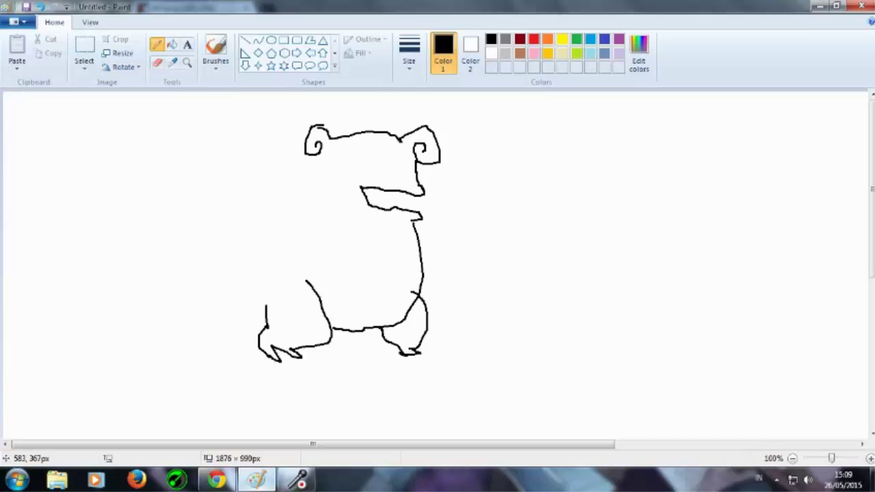
{"action": "key", "text": "alt+Tab"}
{"action": "key", "text": "alt+Tab"}
{"action": "mouse_move", "coordinate": [318, 155]}
{"action": "left_mouse_down"}
{"action": "mouse_move", "coordinate": [314, 188]}
{"action": "mouse_move", "coordinate": [266, 308]}
{"action": "left_mouse_up"}
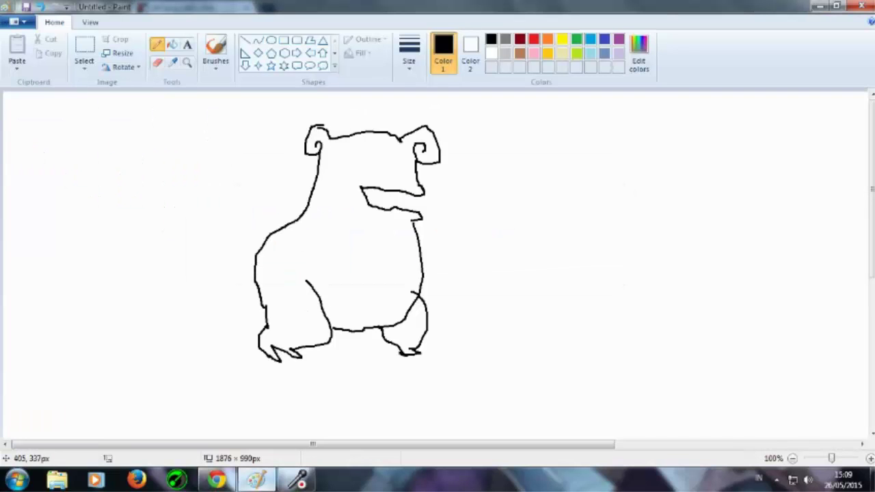
Step: Draw the Pokémon's muzzle around the mouth and a belly panel divided by slanted stripes
{"action": "key", "text": "alt+Tab"}
{"action": "key", "text": "alt+Tab"}
{"action": "mouse_move", "coordinate": [419, 185]}
{"action": "left_mouse_down"}
{"action": "mouse_move", "coordinate": [406, 179]}
{"action": "mouse_move", "coordinate": [363, 216]}
{"action": "mouse_move", "coordinate": [414, 225]}
{"action": "mouse_move", "coordinate": [355, 335]}
{"action": "left_mouse_up"}
{"action": "key", "text": "ctrl+z"}
{"action": "mouse_move", "coordinate": [349, 298]}
{"action": "left_mouse_down"}
{"action": "mouse_move", "coordinate": [410, 339]}
{"action": "mouse_move", "coordinate": [390, 326]}
{"action": "left_mouse_up"}
{"action": "left_click_drag", "start_coordinate": [380, 268], "coordinate": [412, 305]}
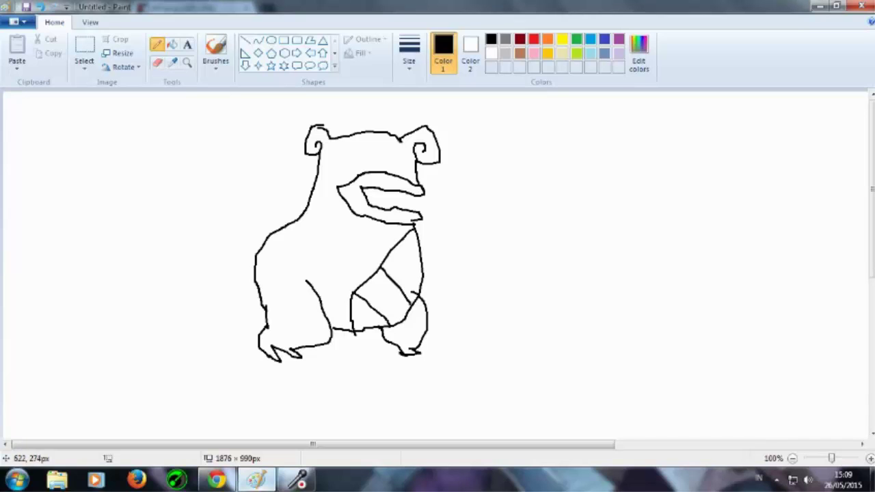
{"action": "left_click_drag", "start_coordinate": [392, 249], "coordinate": [419, 270]}
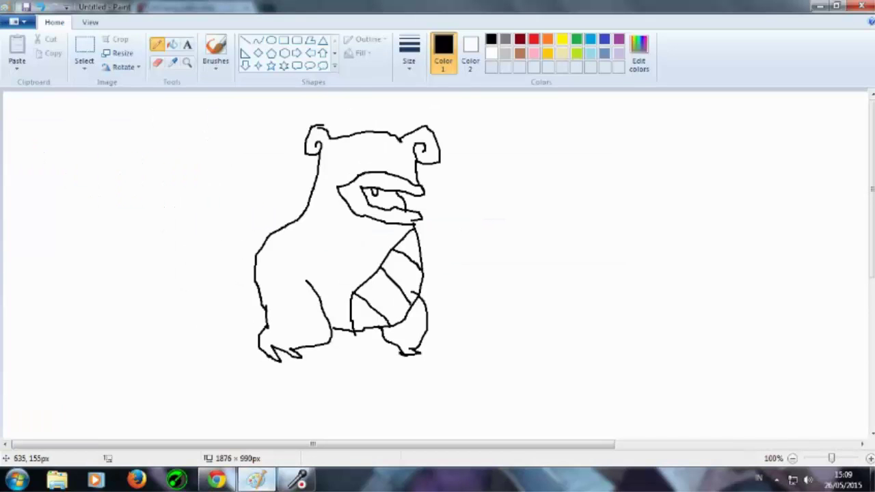
Step: Draw two round eyes with small pupils above the Pokémon's muzzle, following the reference picture
{"action": "key", "text": "alt+Tab"}
{"action": "key", "text": "alt+Tab"}
{"action": "mouse_move", "coordinate": [359, 177]}
{"action": "left_mouse_down"}
{"action": "mouse_move", "coordinate": [402, 163]}
{"action": "mouse_move", "coordinate": [402, 174]}
{"action": "left_mouse_up"}
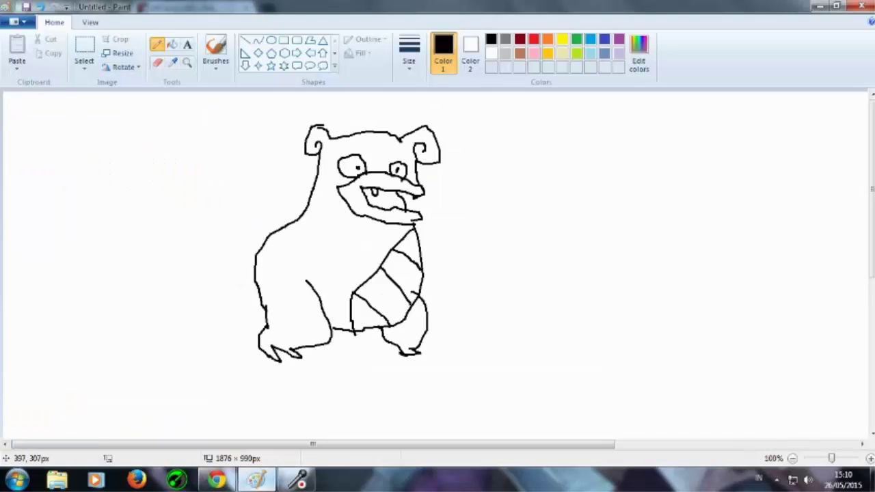
Step: Draw the Pokémon's tail behind its back and the toothed shell mouth biting it, undoing faulty strokes
{"action": "left_click_drag", "start_coordinate": [258, 295], "coordinate": [227, 278]}
{"action": "key", "text": "alt+Tab"}
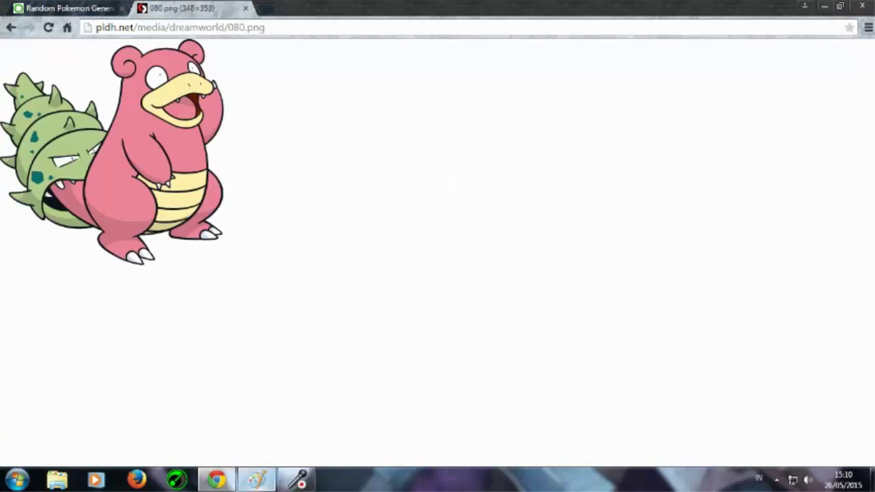
{"action": "key", "text": "alt+Tab"}
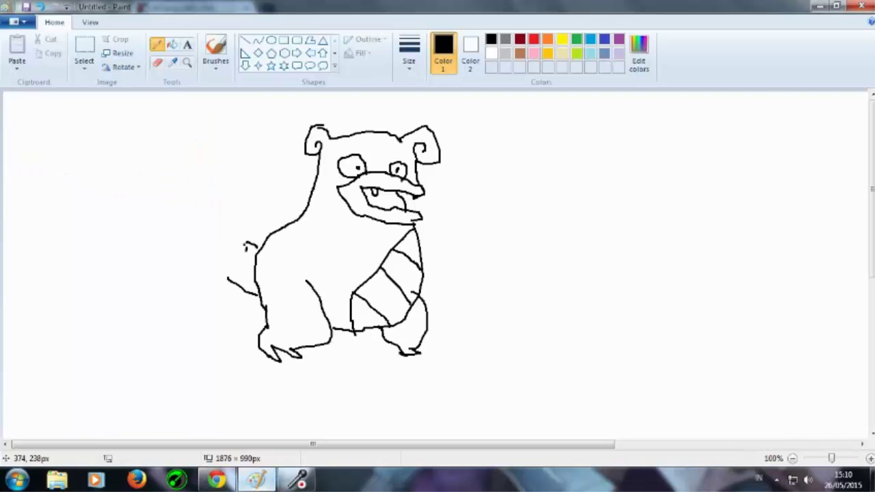
{"action": "mouse_move", "coordinate": [246, 243]}
{"action": "left_mouse_down"}
{"action": "mouse_move", "coordinate": [231, 283]}
{"action": "mouse_move", "coordinate": [220, 291]}
{"action": "mouse_move", "coordinate": [248, 280]}
{"action": "mouse_move", "coordinate": [251, 246]}
{"action": "mouse_move", "coordinate": [223, 284]}
{"action": "left_mouse_up"}
{"action": "key", "text": "ctrl+z"}
{"action": "key", "text": "ctrl+z"}
{"action": "key", "text": "ctrl+z"}
{"action": "key", "text": "ctrl+z"}
{"action": "key", "text": "ctrl+z"}
{"action": "key", "text": "ctrl+z"}
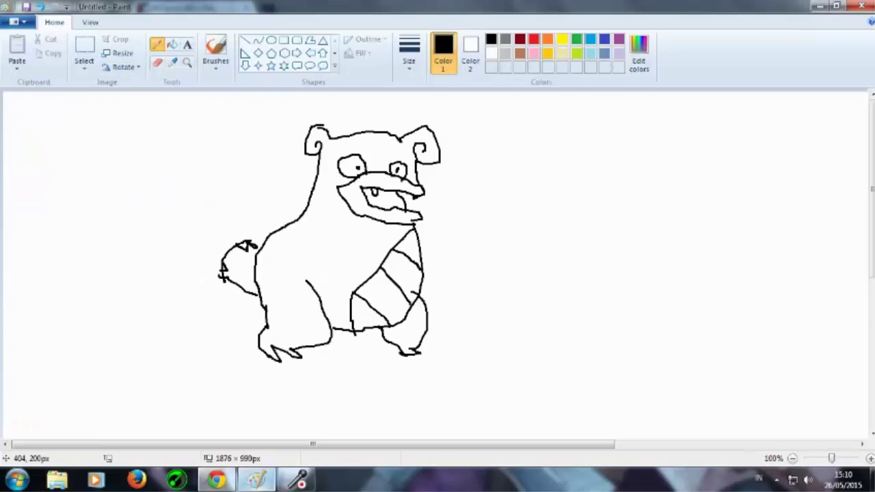
Step: Draw the shell around the tail as stacked, shrinking rings ending in a pointed tip
{"action": "mouse_move", "coordinate": [257, 247]}
{"action": "left_mouse_down"}
{"action": "mouse_move", "coordinate": [191, 240]}
{"action": "mouse_move", "coordinate": [229, 287]}
{"action": "left_mouse_up"}
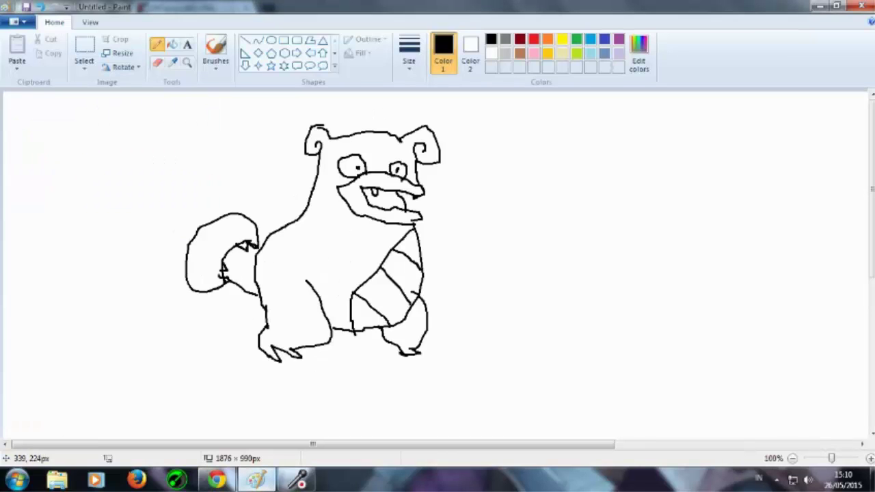
{"action": "left_click_drag", "start_coordinate": [230, 207], "coordinate": [176, 272]}
{"action": "mouse_move", "coordinate": [201, 205]}
{"action": "left_mouse_down"}
{"action": "mouse_move", "coordinate": [163, 192]}
{"action": "mouse_move", "coordinate": [179, 253]}
{"action": "left_mouse_up"}
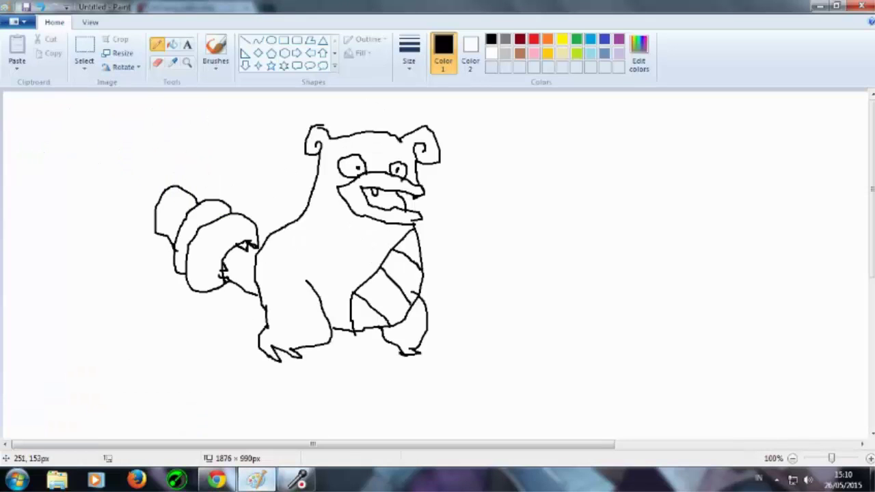
{"action": "left_click_drag", "start_coordinate": [164, 191], "coordinate": [155, 215]}
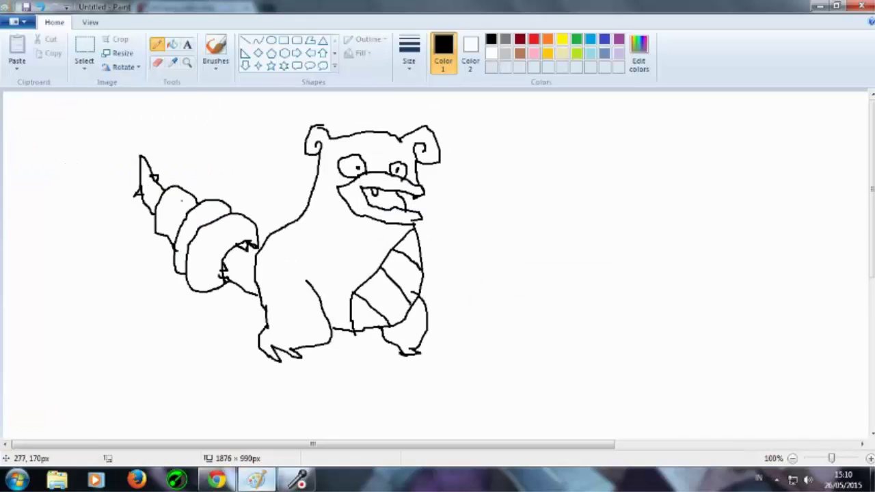
Step: Add small spikes to the shell's rings and draw the eyes on the shell's face
{"action": "left_click_drag", "start_coordinate": [182, 205], "coordinate": [187, 203]}
{"action": "left_click_drag", "start_coordinate": [165, 217], "coordinate": [165, 224]}
{"action": "left_click_drag", "start_coordinate": [239, 228], "coordinate": [229, 240]}
{"action": "left_click_drag", "start_coordinate": [176, 252], "coordinate": [182, 255]}
{"action": "mouse_move", "coordinate": [188, 263]}
{"action": "left_mouse_down"}
{"action": "mouse_move", "coordinate": [198, 269]}
{"action": "mouse_move", "coordinate": [214, 249]}
{"action": "left_mouse_up"}
{"action": "mouse_move", "coordinate": [203, 248]}
{"action": "left_mouse_down"}
{"action": "mouse_move", "coordinate": [202, 260]}
{"action": "mouse_move", "coordinate": [218, 254]}
{"action": "mouse_move", "coordinate": [221, 241]}
{"action": "left_mouse_up"}
{"action": "key", "text": "ctrl+z"}
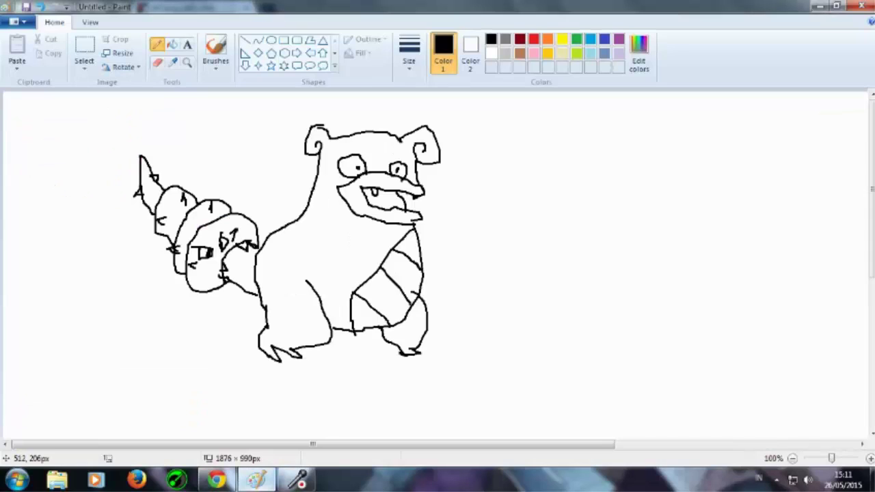
Step: Draw the Pokémon's two arms with clawed hands, one across the body and one beside the belly
{"action": "left_click_drag", "start_coordinate": [333, 224], "coordinate": [364, 258]}
{"action": "left_click_drag", "start_coordinate": [310, 230], "coordinate": [364, 267]}
{"action": "left_click_drag", "start_coordinate": [419, 234], "coordinate": [421, 277]}
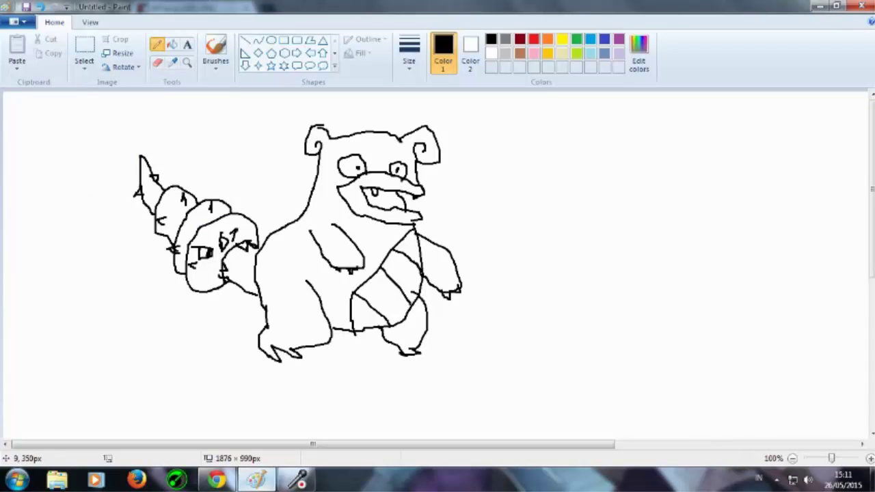
Step: Draw a wavy ground line from the canvas edge to the Pokémon's rear foot, replacing a first attempt
{"action": "mouse_move", "coordinate": [10, 314]}
{"action": "left_mouse_down"}
{"action": "mouse_move", "coordinate": [180, 308]}
{"action": "mouse_move", "coordinate": [298, 291]}
{"action": "left_mouse_up"}
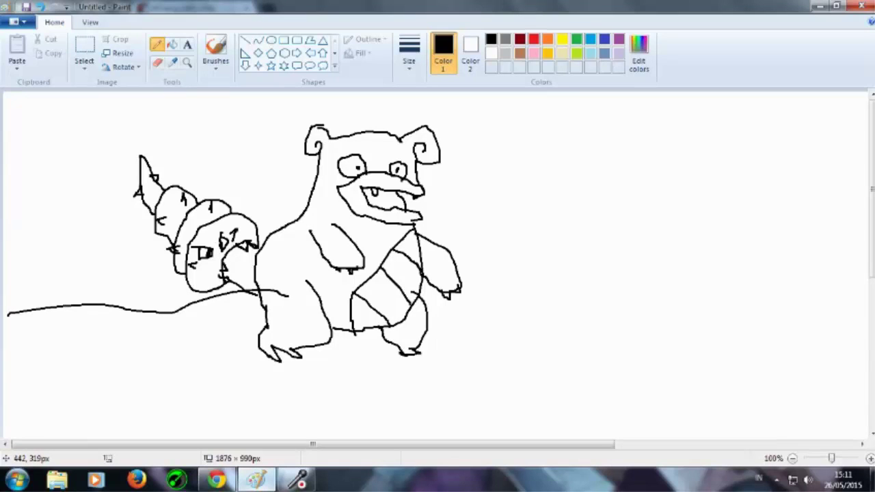
{"action": "key", "text": "ctrl+z"}
{"action": "mouse_move", "coordinate": [6, 314]}
{"action": "left_mouse_down"}
{"action": "mouse_move", "coordinate": [123, 315]}
{"action": "mouse_move", "coordinate": [162, 329]}
{"action": "mouse_move", "coordinate": [243, 333]}
{"action": "left_mouse_up"}
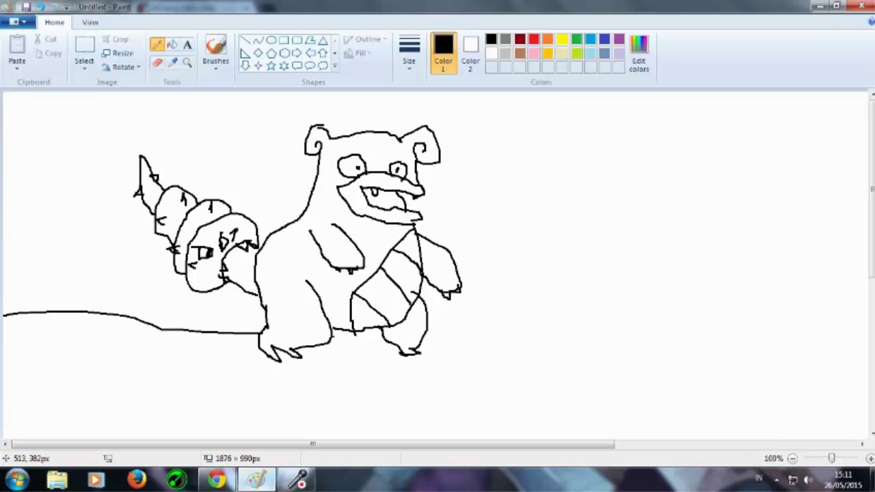
Step: Continue the ground line to the far edge of the canvas, and draw wavy cloud lines and a rounded sun in the sky
{"action": "left_click_drag", "start_coordinate": [332, 333], "coordinate": [869, 334]}
{"action": "mouse_move", "coordinate": [23, 154]}
{"action": "left_mouse_down"}
{"action": "mouse_move", "coordinate": [87, 137]}
{"action": "mouse_move", "coordinate": [124, 145]}
{"action": "left_mouse_up"}
{"action": "left_click_drag", "start_coordinate": [180, 145], "coordinate": [288, 113]}
{"action": "left_click_drag", "start_coordinate": [79, 228], "coordinate": [114, 228]}
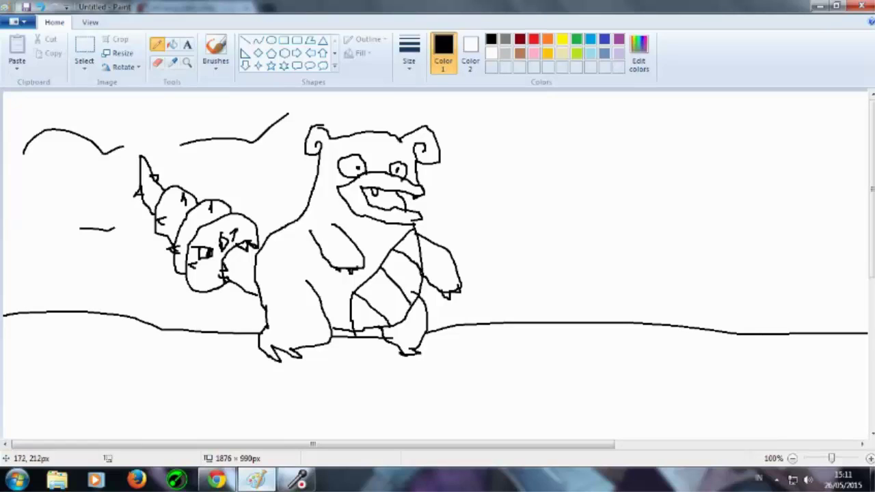
{"action": "mouse_move", "coordinate": [482, 210]}
{"action": "left_mouse_down"}
{"action": "mouse_move", "coordinate": [523, 236]}
{"action": "mouse_move", "coordinate": [555, 222]}
{"action": "left_mouse_up"}
{"action": "left_click_drag", "start_coordinate": [523, 144], "coordinate": [668, 129]}
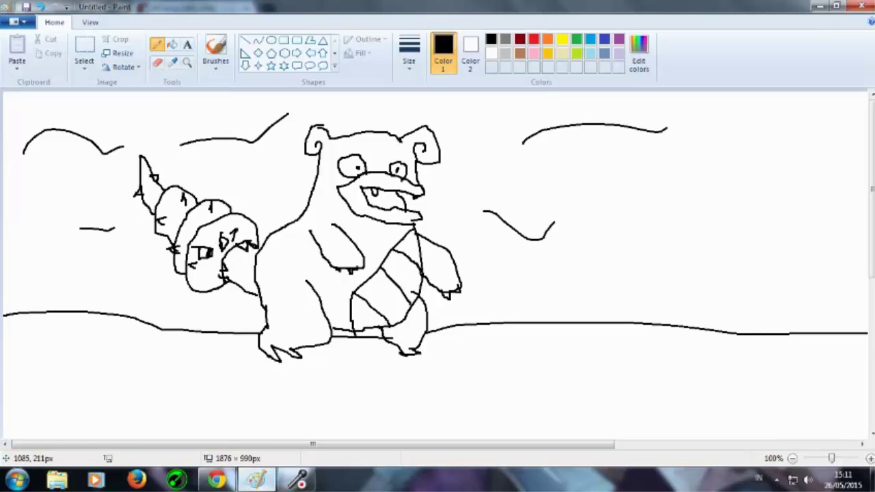
{"action": "left_click_drag", "start_coordinate": [700, 227], "coordinate": [785, 202]}
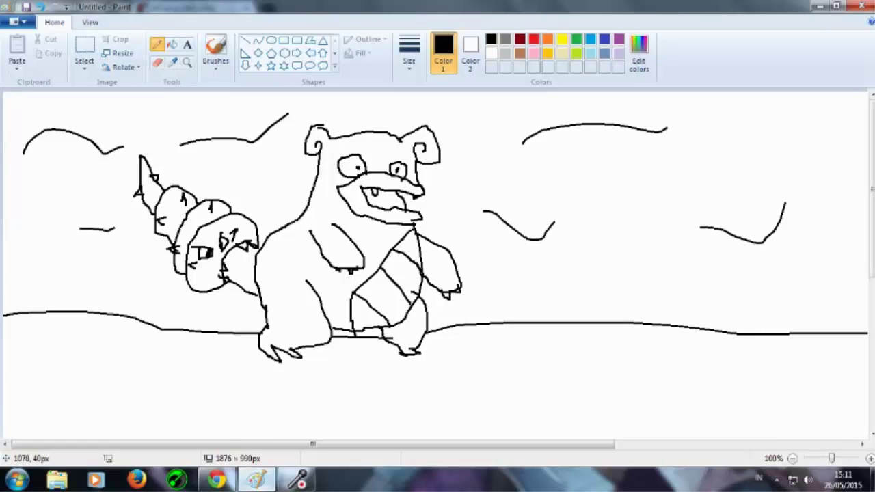
{"action": "mouse_move", "coordinate": [800, 104]}
{"action": "left_mouse_down"}
{"action": "mouse_move", "coordinate": [867, 124]}
{"action": "mouse_move", "coordinate": [795, 100]}
{"action": "left_mouse_up"}
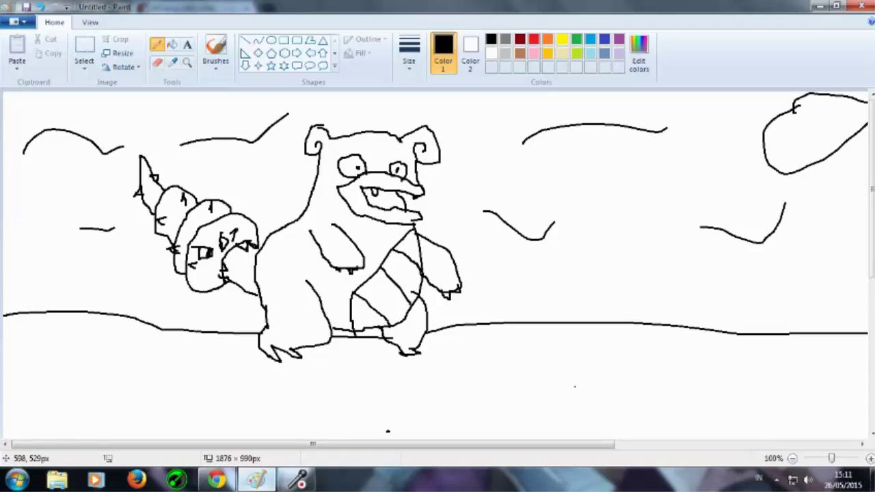
Step: Add short marks to the ground and draw a blocky stepped shape there with a small rounded flag above it
{"action": "mouse_move", "coordinate": [129, 397]}
{"action": "left_mouse_down"}
{"action": "mouse_move", "coordinate": [87, 368]}
{"action": "mouse_move", "coordinate": [152, 366]}
{"action": "left_mouse_up"}
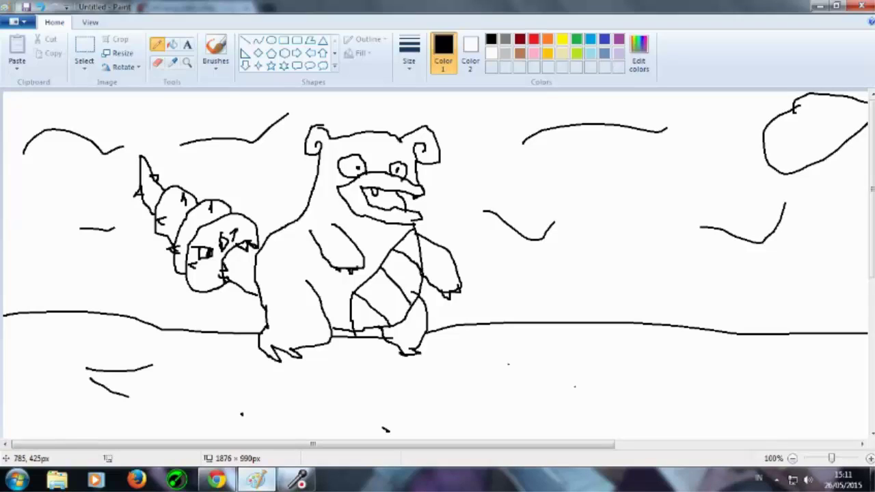
{"action": "left_click_drag", "start_coordinate": [725, 397], "coordinate": [736, 398]}
{"action": "mouse_move", "coordinate": [579, 413]}
{"action": "left_mouse_down"}
{"action": "mouse_move", "coordinate": [570, 370]}
{"action": "mouse_move", "coordinate": [614, 382]}
{"action": "mouse_move", "coordinate": [612, 328]}
{"action": "mouse_move", "coordinate": [646, 338]}
{"action": "mouse_move", "coordinate": [664, 371]}
{"action": "mouse_move", "coordinate": [689, 370]}
{"action": "mouse_move", "coordinate": [694, 381]}
{"action": "mouse_move", "coordinate": [689, 418]}
{"action": "mouse_move", "coordinate": [591, 407]}
{"action": "left_mouse_up"}
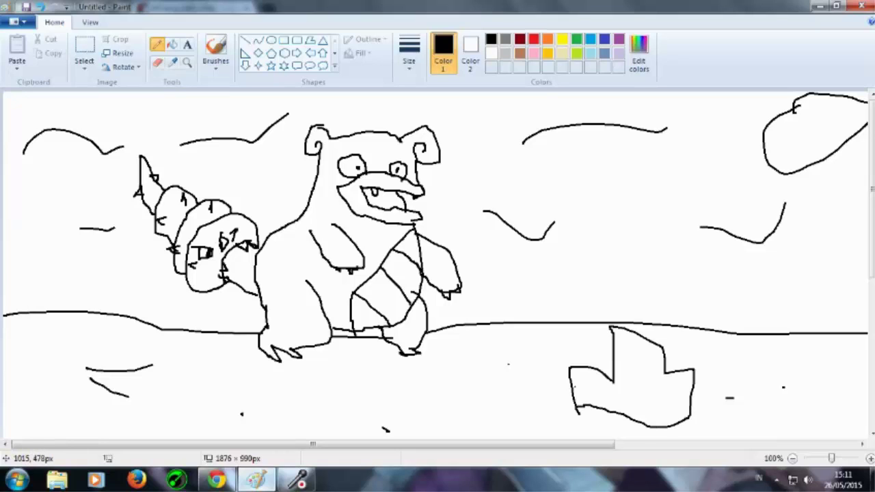
{"action": "mouse_move", "coordinate": [641, 341]}
{"action": "left_mouse_down"}
{"action": "mouse_move", "coordinate": [641, 310]}
{"action": "mouse_move", "coordinate": [687, 330]}
{"action": "mouse_move", "coordinate": [630, 314]}
{"action": "left_mouse_up"}
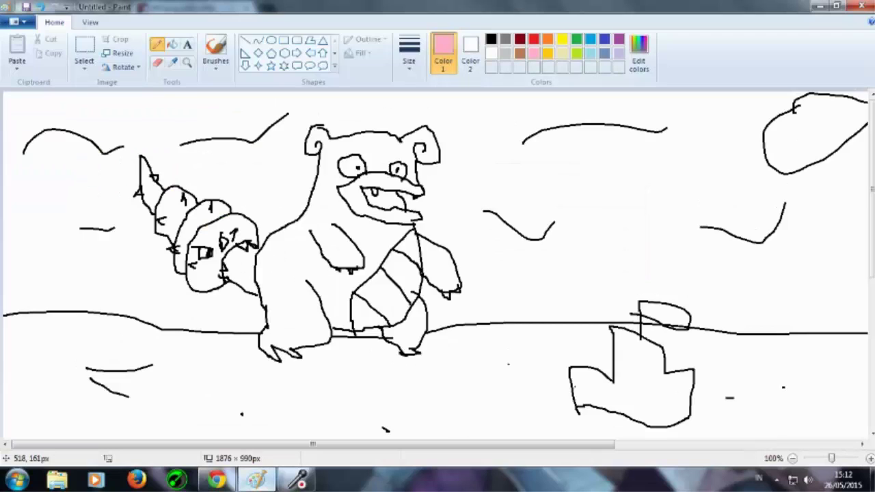
{"action": "left_click", "coordinate": [172, 44]}
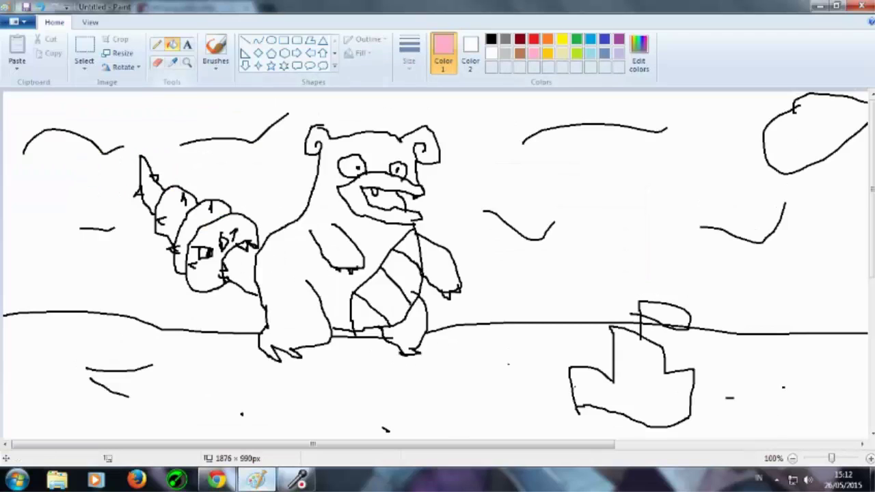
{"action": "left_click", "coordinate": [354, 217]}
{"action": "key", "text": "ctrl+z"}
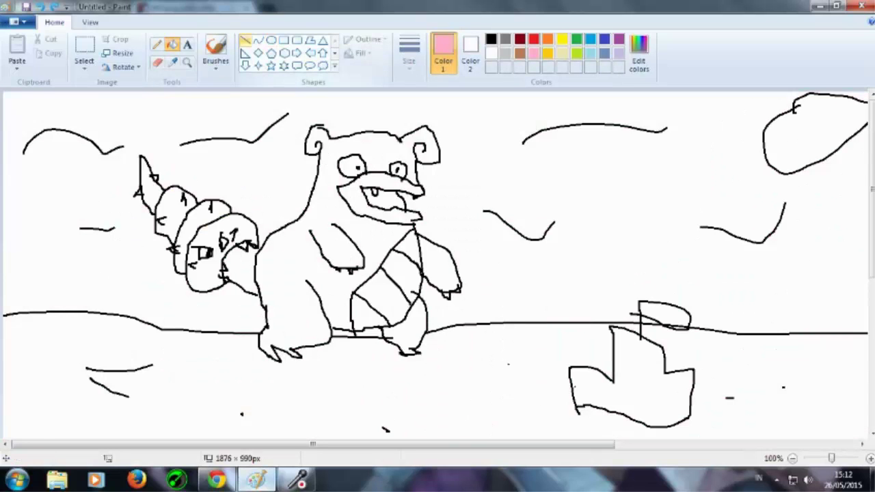
Step: Close the gap in the body outline beside the belly in black, and fill the body, far leg and arm with pink
{"action": "left_click", "coordinate": [157, 44]}
{"action": "left_click", "coordinate": [491, 40]}
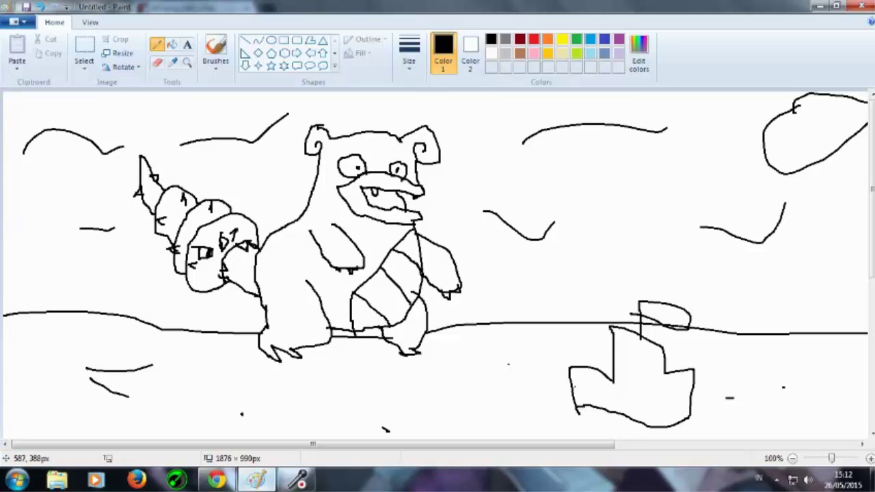
{"action": "left_click", "coordinate": [172, 45]}
{"action": "left_click", "coordinate": [533, 54]}
{"action": "left_click", "coordinate": [384, 238]}
{"action": "left_click", "coordinate": [413, 327]}
{"action": "left_click", "coordinate": [435, 261]}
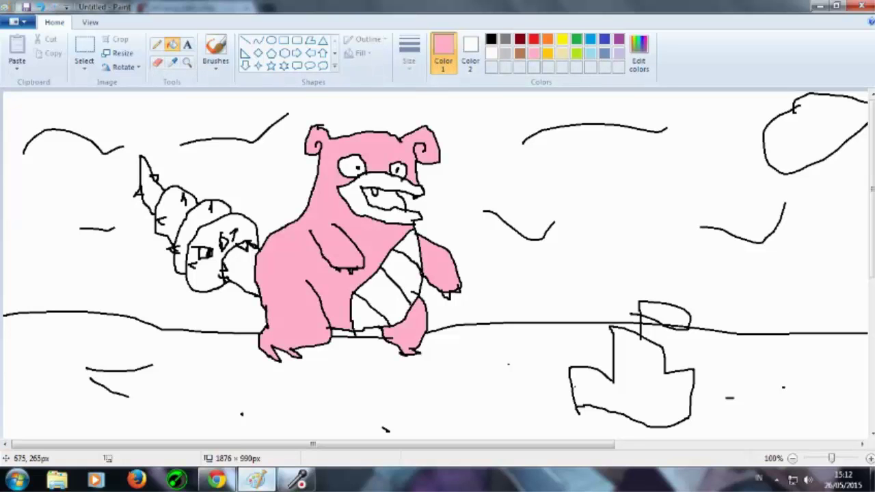
Step: Fill the belly bands and the muzzle with pale tan and the inside of the mouth with pink
{"action": "left_click", "coordinate": [562, 53]}
{"action": "left_click", "coordinate": [408, 250]}
{"action": "left_click", "coordinate": [390, 287]}
{"action": "left_click", "coordinate": [368, 314]}
{"action": "left_click", "coordinate": [412, 189]}
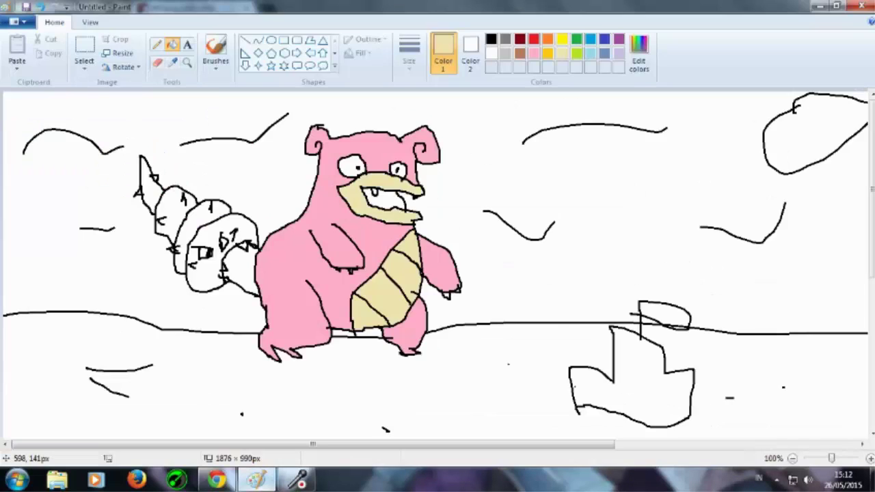
{"action": "left_click", "coordinate": [534, 53]}
{"action": "left_click", "coordinate": [385, 201]}
Step: Check the shell's colors in the reference picture 080.png in the browser
{"action": "left_click", "coordinate": [256, 480]}
{"action": "left_click", "coordinate": [256, 480]}
{"action": "left_click", "coordinate": [257, 479]}
{"action": "left_click", "coordinate": [257, 480]}
{"action": "left_click", "coordinate": [256, 480]}
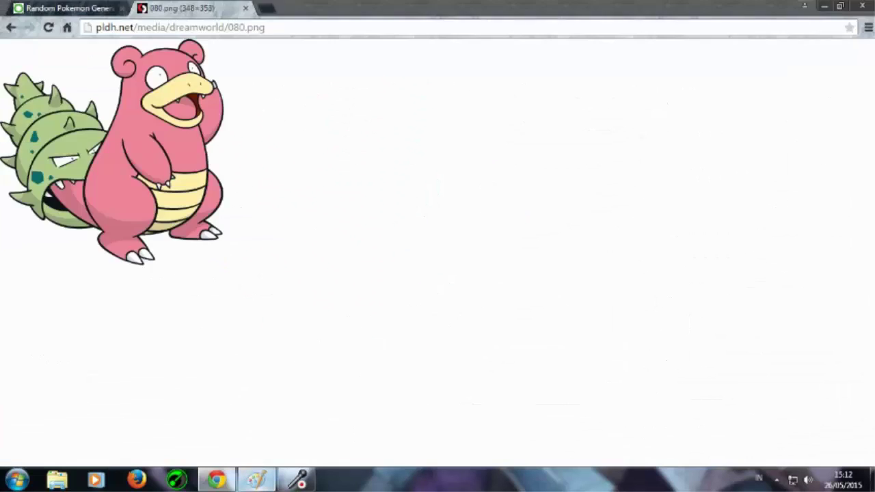
{"action": "key", "text": "alt+Tab"}
Step: Fill the shell's face and its stacked rings with lime green, checking against the reference picture
{"action": "left_click", "coordinate": [577, 53]}
{"action": "left_click", "coordinate": [213, 236]}
{"action": "left_click", "coordinate": [202, 219]}
{"action": "left_click", "coordinate": [172, 208]}
{"action": "left_click", "coordinate": [153, 190]}
{"action": "key", "text": "alt+Tab"}
{"action": "key", "text": "alt+Tab"}
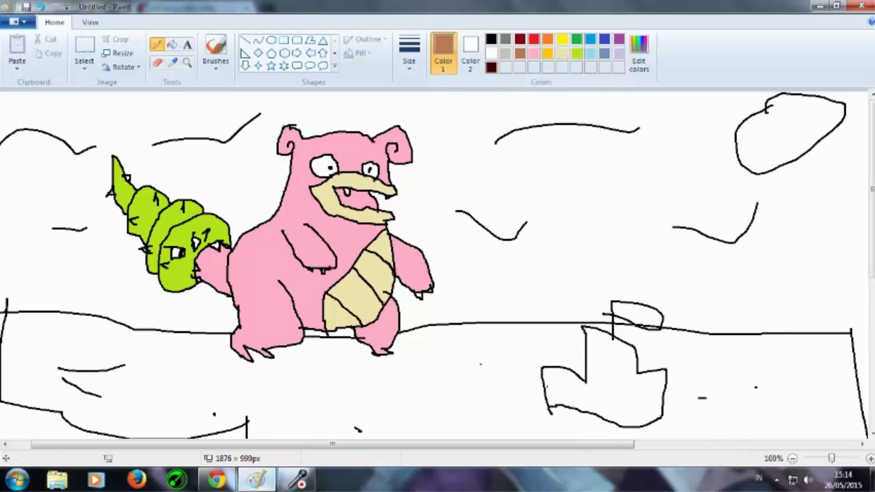
Step: Fill the ground and the stepped shape with brown and the small flag above it with orange
{"action": "left_click", "coordinate": [172, 45]}
{"action": "left_click", "coordinate": [457, 379]}
{"action": "left_click", "coordinate": [598, 388]}
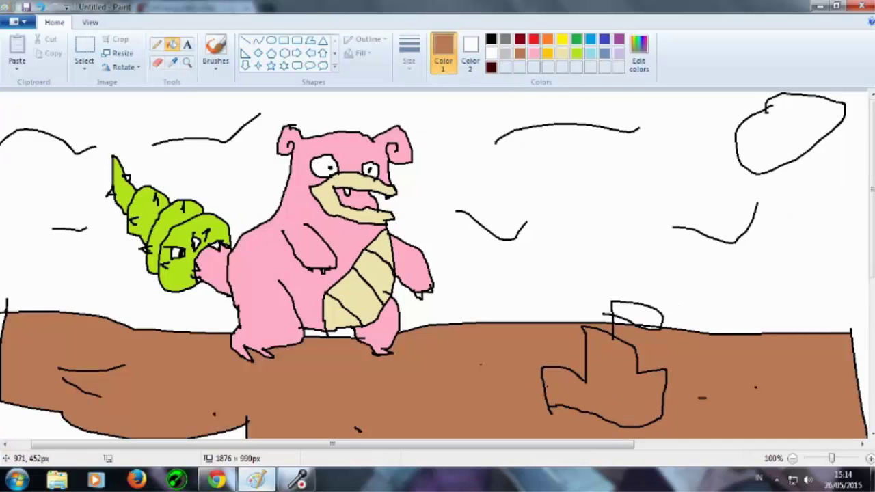
{"action": "left_click", "coordinate": [547, 39]}
{"action": "left_click", "coordinate": [636, 316]}
Step: Fill the sky with blue and the sun with orange
{"action": "left_click", "coordinate": [591, 39]}
{"action": "left_click", "coordinate": [532, 144]}
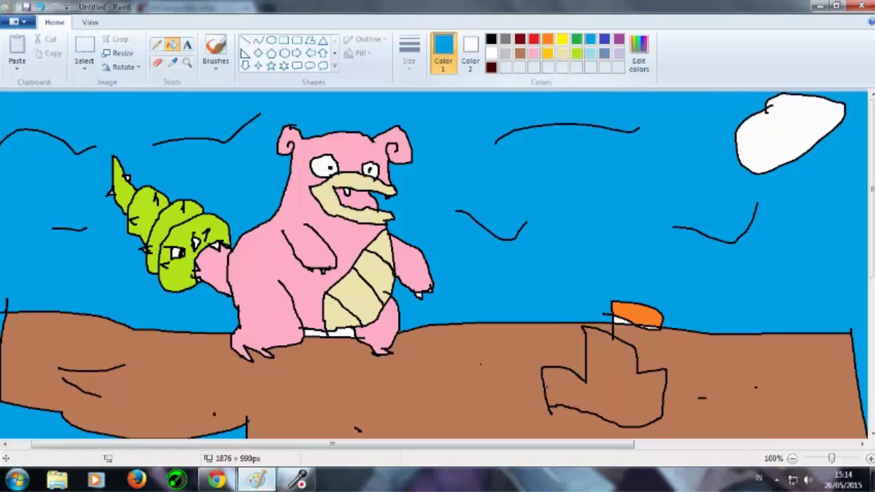
{"action": "left_click", "coordinate": [547, 39]}
{"action": "left_click", "coordinate": [800, 129]}
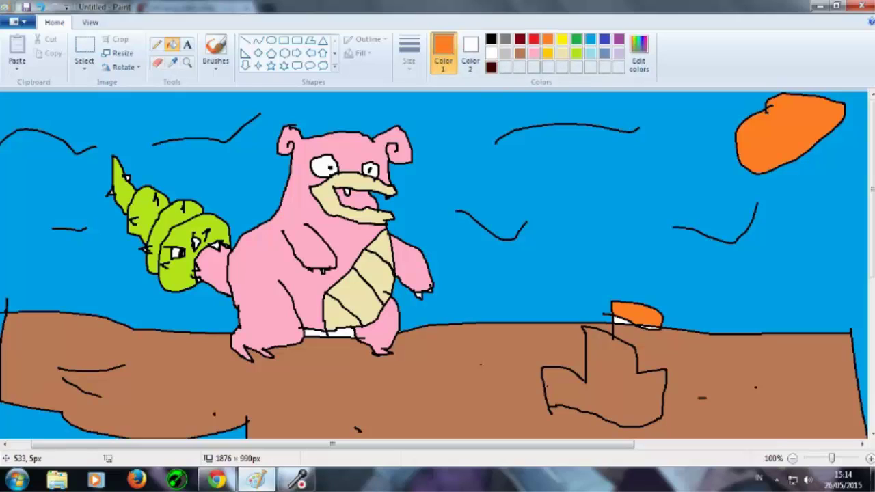
Step: Paint a rough patch of broad orange oil-brush strokes in the sky beneath the sun
{"action": "left_click", "coordinate": [215, 49]}
{"action": "left_click", "coordinate": [215, 64]}
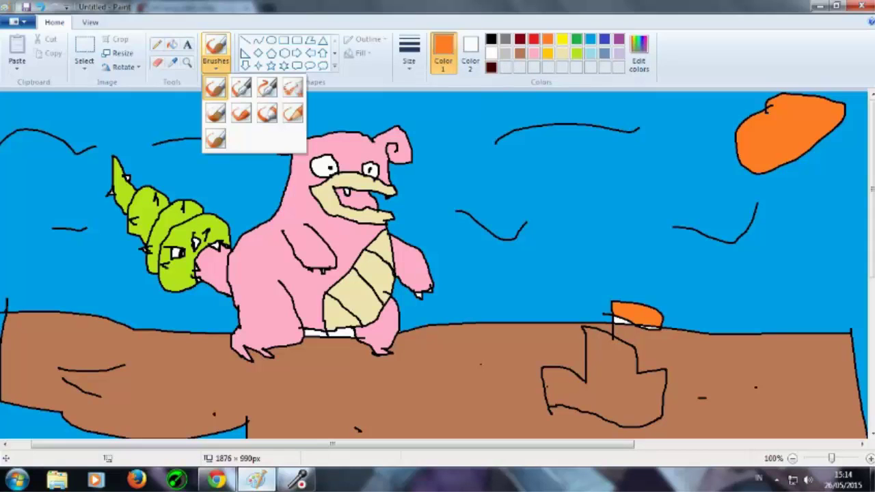
{"action": "left_click", "coordinate": [215, 112]}
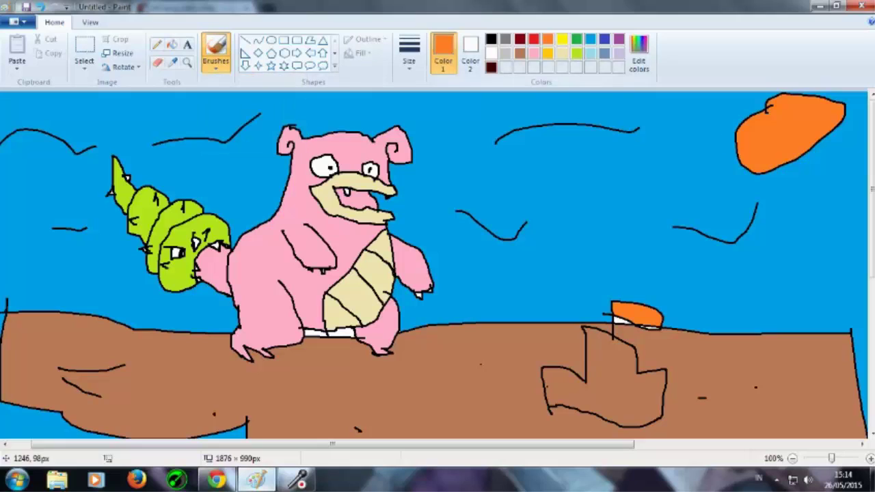
{"action": "left_click_drag", "start_coordinate": [726, 171], "coordinate": [737, 212]}
{"action": "mouse_move", "coordinate": [784, 176]}
{"action": "left_mouse_down"}
{"action": "mouse_move", "coordinate": [848, 176]}
{"action": "mouse_move", "coordinate": [825, 170]}
{"action": "mouse_move", "coordinate": [869, 199]}
{"action": "left_mouse_up"}
{"action": "mouse_move", "coordinate": [791, 192]}
{"action": "left_mouse_down"}
{"action": "mouse_move", "coordinate": [814, 158]}
{"action": "mouse_move", "coordinate": [832, 159]}
{"action": "left_mouse_up"}
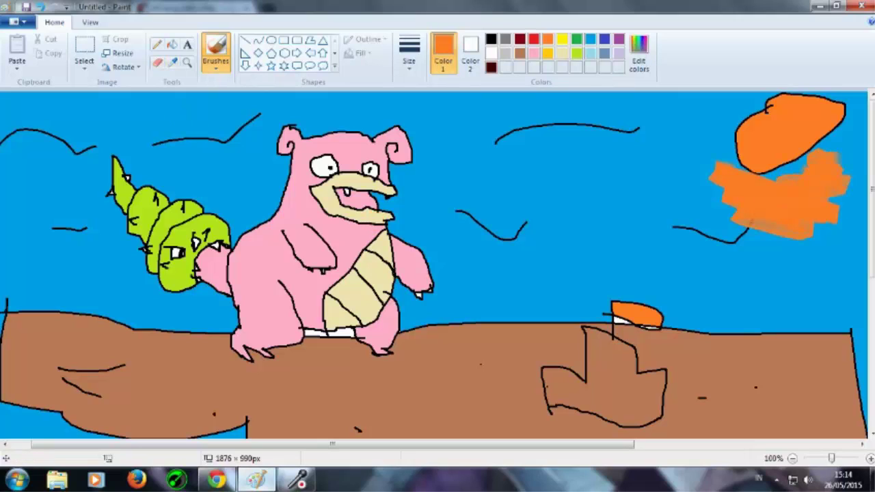
{"action": "left_click", "coordinate": [215, 67]}
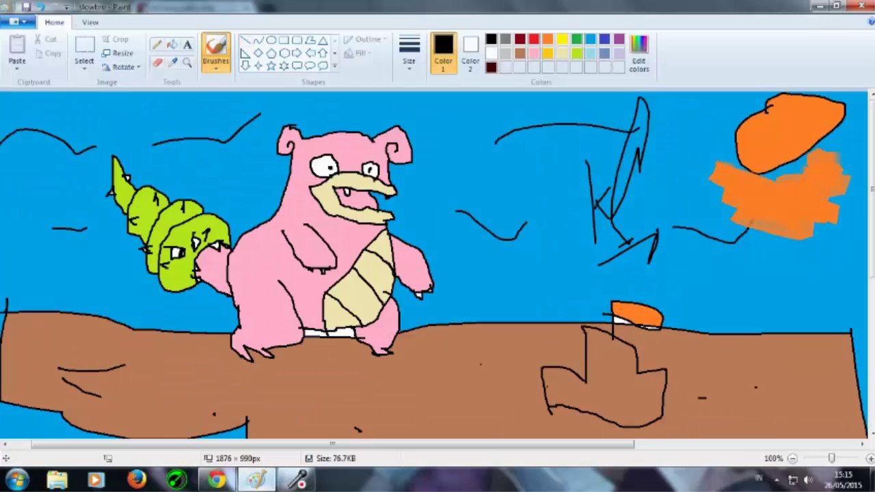
Step: Start a new blank picture and switch to the browser for the next reference
{"action": "left_click", "coordinate": [18, 22]}
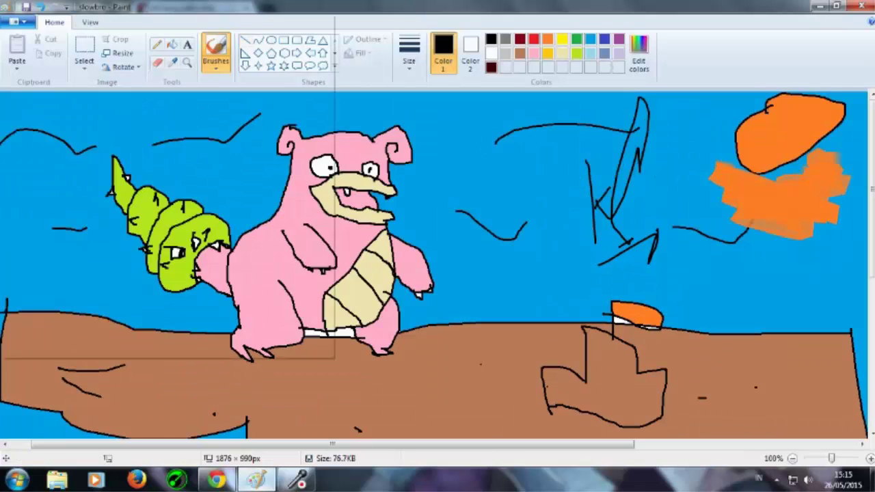
{"action": "left_click", "coordinate": [37, 44]}
{"action": "key", "text": "Return"}
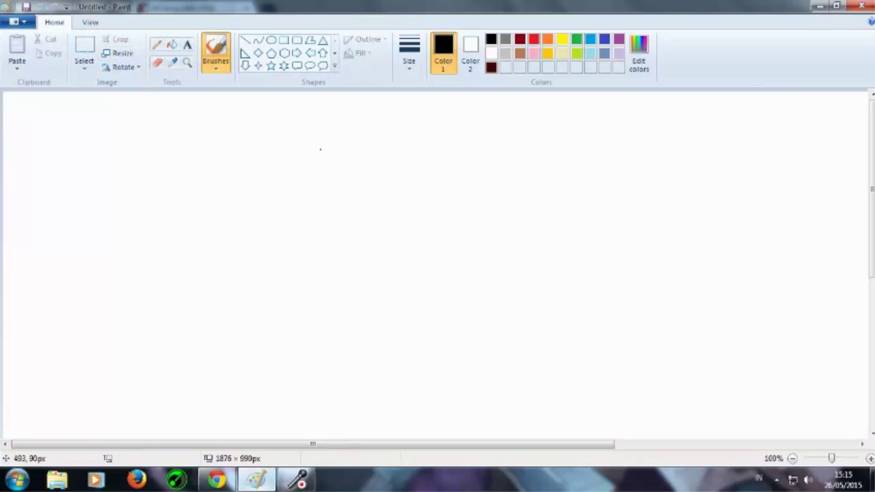
{"action": "left_click", "coordinate": [217, 480]}
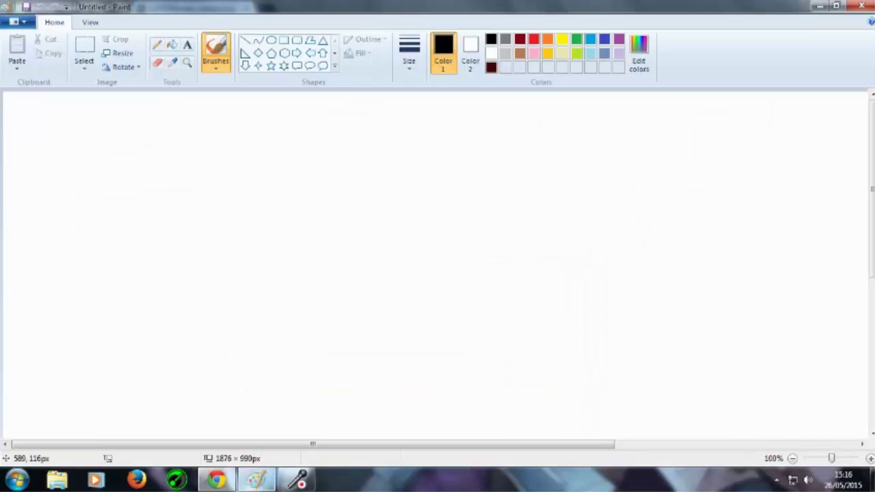
Step: Draw the next Pokémon's head in black with two forked ears and long jagged hair hanging down both sides
{"action": "left_click_drag", "start_coordinate": [294, 196], "coordinate": [347, 210]}
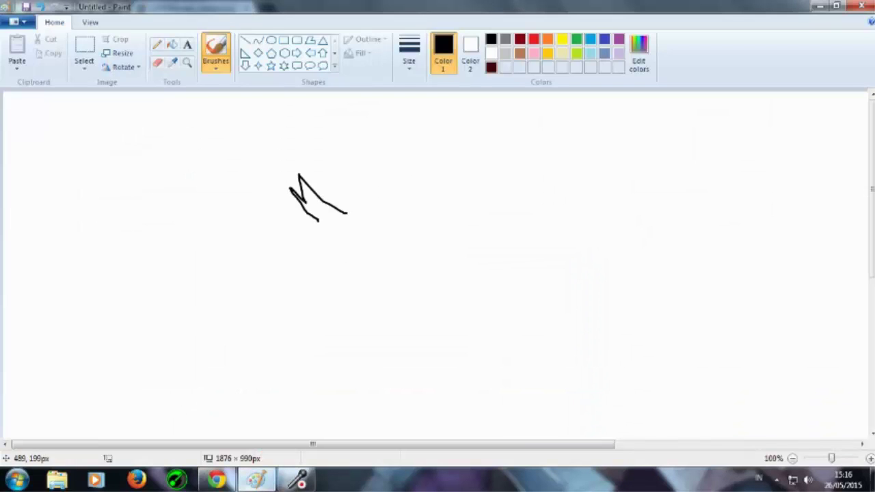
{"action": "mouse_move", "coordinate": [296, 196]}
{"action": "left_mouse_down"}
{"action": "mouse_move", "coordinate": [278, 296]}
{"action": "mouse_move", "coordinate": [300, 219]}
{"action": "mouse_move", "coordinate": [366, 219]}
{"action": "mouse_move", "coordinate": [374, 286]}
{"action": "left_mouse_up"}
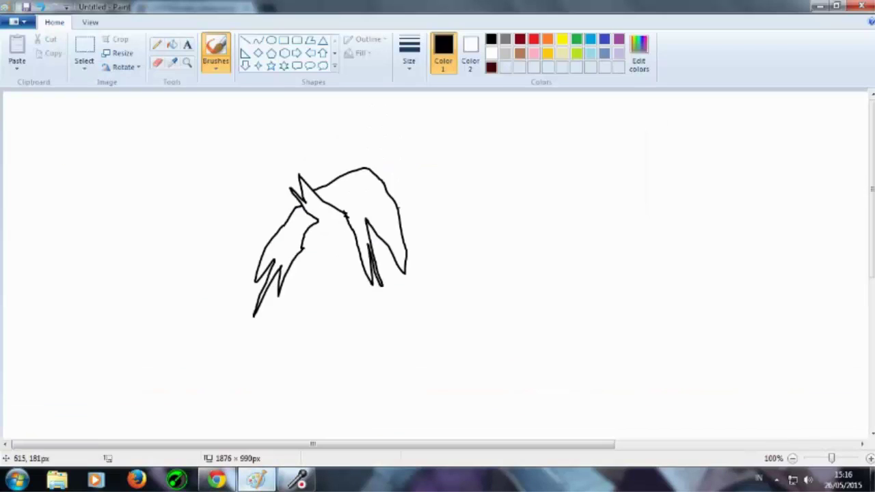
{"action": "left_click_drag", "start_coordinate": [399, 206], "coordinate": [403, 235]}
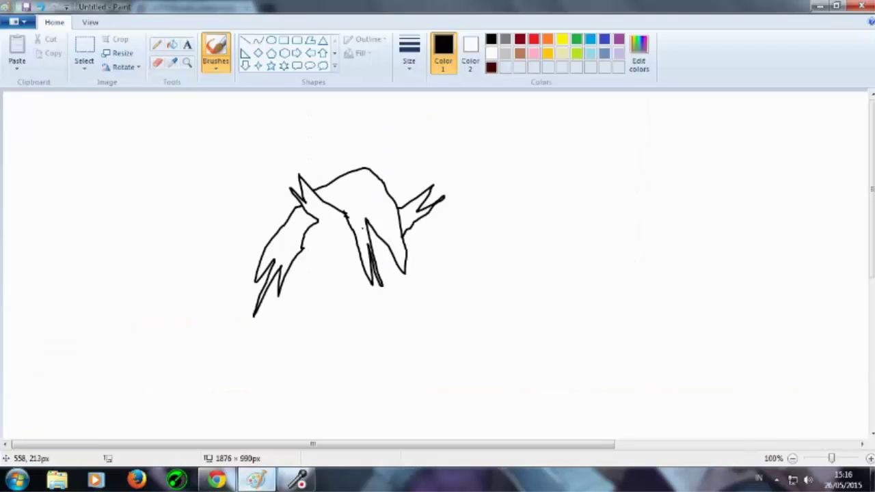
{"action": "left_click_drag", "start_coordinate": [318, 219], "coordinate": [363, 240]}
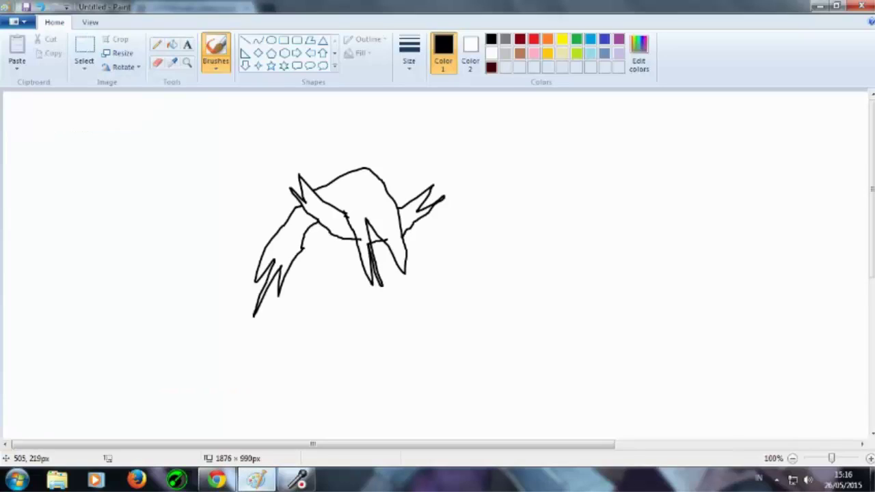
Step: Draw an eye and a pointed nose on the face, and a tall oval body below the head
{"action": "left_click_drag", "start_coordinate": [330, 234], "coordinate": [367, 274]}
{"action": "left_click_drag", "start_coordinate": [366, 273], "coordinate": [366, 294]}
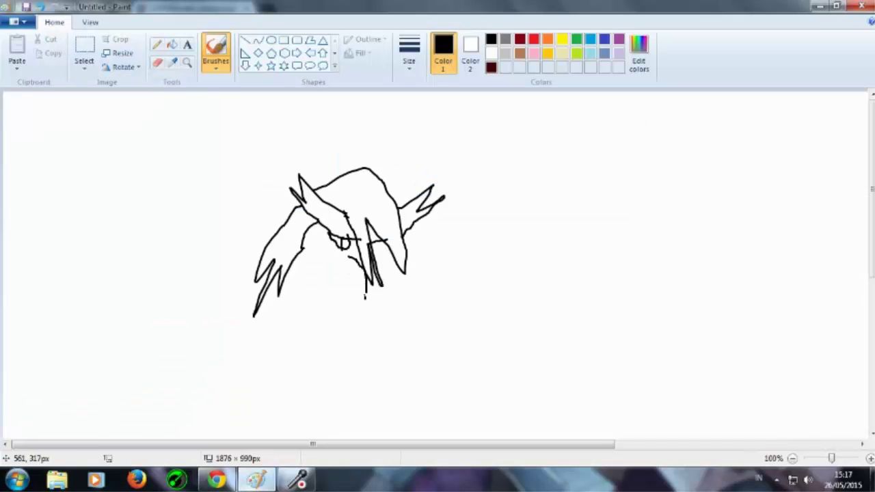
{"action": "mouse_move", "coordinate": [351, 258]}
{"action": "left_mouse_down"}
{"action": "mouse_move", "coordinate": [367, 298]}
{"action": "mouse_move", "coordinate": [350, 254]}
{"action": "left_mouse_up"}
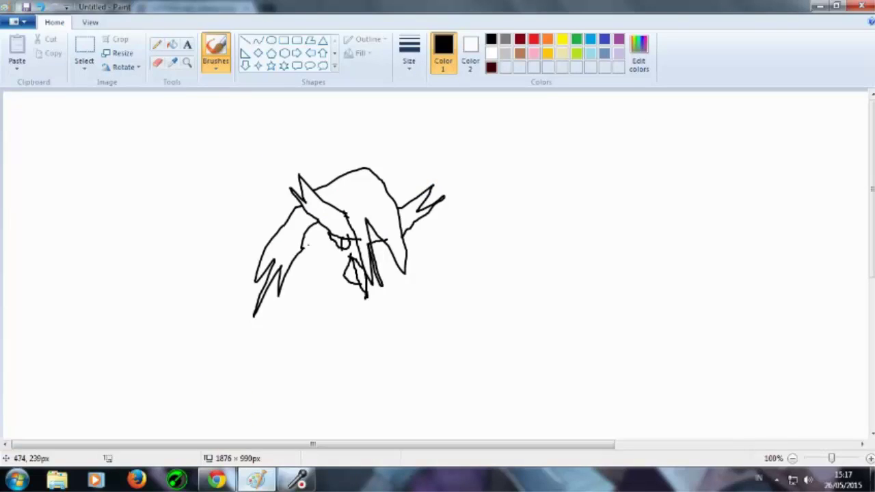
{"action": "left_click_drag", "start_coordinate": [304, 250], "coordinate": [288, 376]}
{"action": "mouse_move", "coordinate": [388, 246]}
{"action": "left_mouse_down"}
{"action": "mouse_move", "coordinate": [390, 268]}
{"action": "mouse_move", "coordinate": [291, 384]}
{"action": "left_mouse_up"}
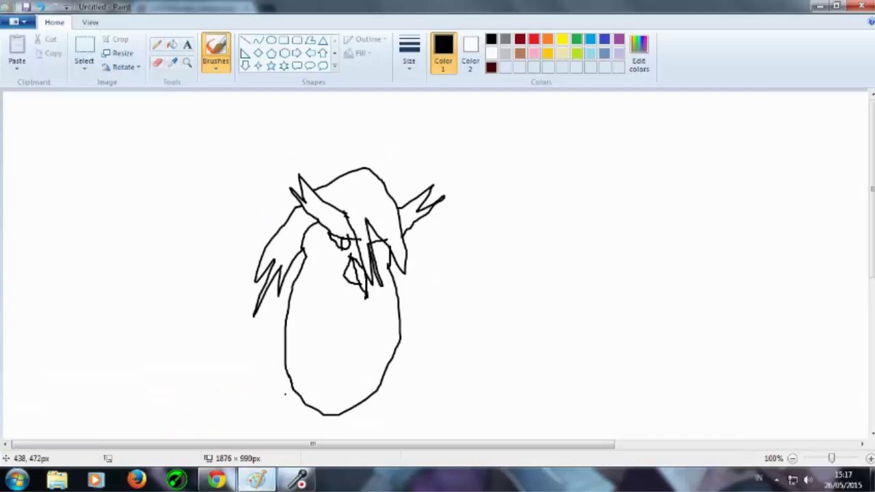
Step: Draw two jagged, splayed legs under the body and two curled shapes with inner squiggles on the lower belly
{"action": "left_click_drag", "start_coordinate": [294, 387], "coordinate": [231, 439]}
{"action": "left_click_drag", "start_coordinate": [309, 410], "coordinate": [253, 437]}
{"action": "left_click_drag", "start_coordinate": [352, 438], "coordinate": [358, 419]}
{"action": "left_click_drag", "start_coordinate": [369, 390], "coordinate": [388, 438]}
{"action": "mouse_move", "coordinate": [309, 369]}
{"action": "left_mouse_down"}
{"action": "mouse_move", "coordinate": [327, 368]}
{"action": "mouse_move", "coordinate": [316, 398]}
{"action": "mouse_move", "coordinate": [326, 369]}
{"action": "left_mouse_up"}
{"action": "mouse_move", "coordinate": [352, 357]}
{"action": "left_mouse_down"}
{"action": "mouse_move", "coordinate": [377, 361]}
{"action": "mouse_move", "coordinate": [370, 363]}
{"action": "left_mouse_up"}
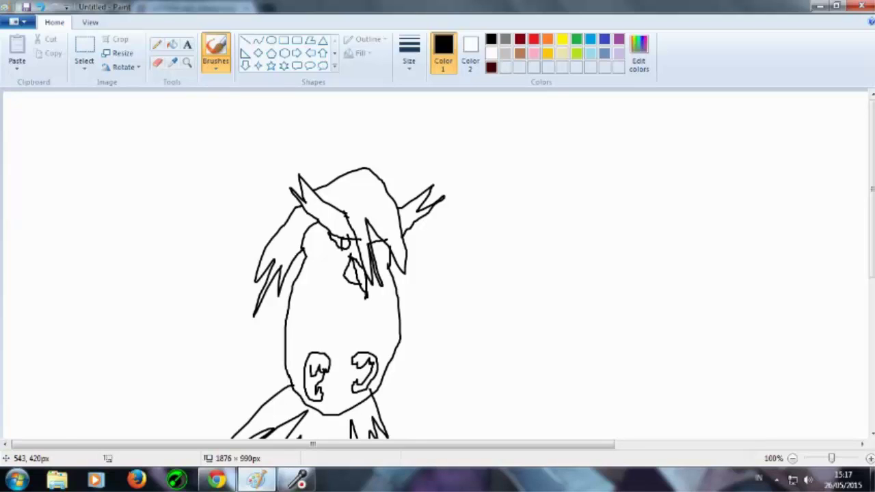
{"action": "mouse_move", "coordinate": [360, 365]}
{"action": "left_mouse_down"}
{"action": "mouse_move", "coordinate": [364, 372]}
{"action": "mouse_move", "coordinate": [364, 357]}
{"action": "left_mouse_up"}
{"action": "left_click_drag", "start_coordinate": [308, 377], "coordinate": [314, 385]}
Step: Draw a jagged mane across the chest with a V-shaped edge line beneath it
{"action": "mouse_move", "coordinate": [287, 261]}
{"action": "left_mouse_down"}
{"action": "mouse_move", "coordinate": [296, 297]}
{"action": "mouse_move", "coordinate": [377, 318]}
{"action": "mouse_move", "coordinate": [400, 285]}
{"action": "left_mouse_up"}
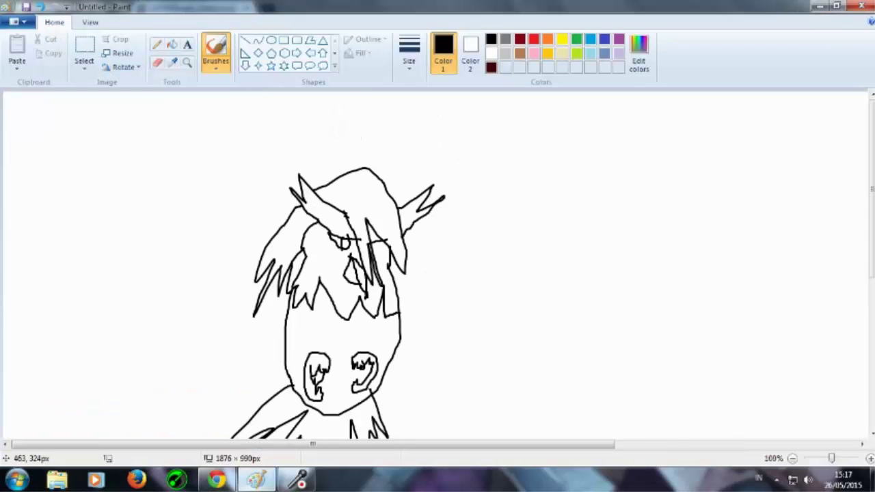
{"action": "left_click_drag", "start_coordinate": [300, 297], "coordinate": [342, 349]}
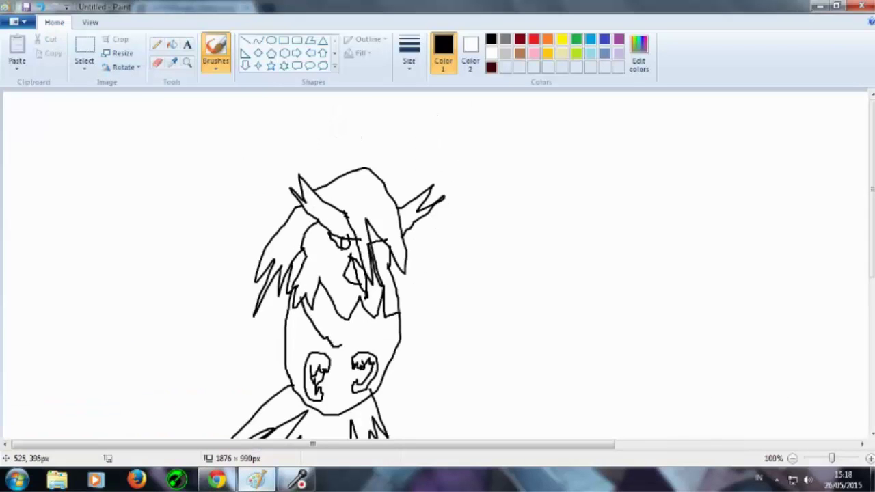
{"action": "left_click_drag", "start_coordinate": [340, 308], "coordinate": [390, 346]}
Step: Draw two large spread wings with jagged feather tips from the body's sides, with a zigzag line inside each
{"action": "mouse_move", "coordinate": [390, 275]}
{"action": "left_mouse_down"}
{"action": "mouse_move", "coordinate": [470, 191]}
{"action": "mouse_move", "coordinate": [583, 231]}
{"action": "mouse_move", "coordinate": [589, 293]}
{"action": "mouse_move", "coordinate": [574, 322]}
{"action": "mouse_move", "coordinate": [398, 345]}
{"action": "left_mouse_up"}
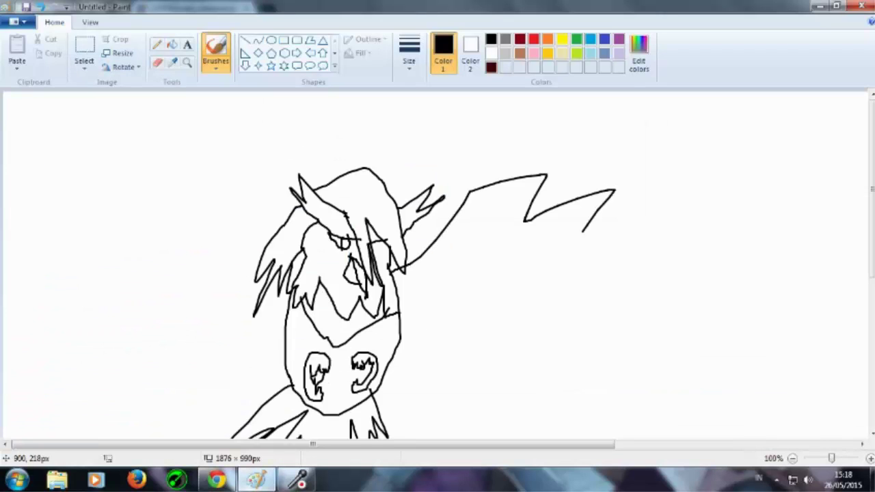
{"action": "mouse_move", "coordinate": [293, 298]}
{"action": "left_mouse_down"}
{"action": "mouse_move", "coordinate": [234, 256]}
{"action": "mouse_move", "coordinate": [55, 317]}
{"action": "mouse_move", "coordinate": [297, 337]}
{"action": "left_mouse_up"}
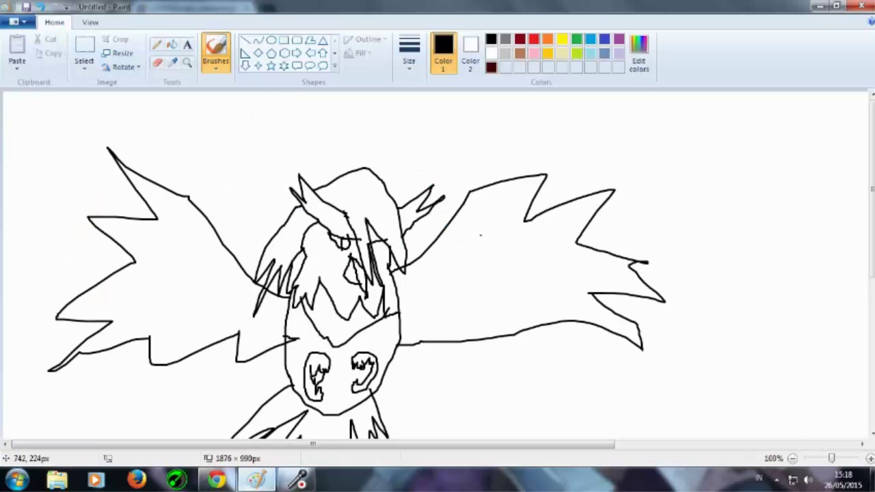
{"action": "mouse_move", "coordinate": [480, 235]}
{"action": "left_mouse_down"}
{"action": "mouse_move", "coordinate": [521, 257]}
{"action": "mouse_move", "coordinate": [507, 305]}
{"action": "left_mouse_up"}
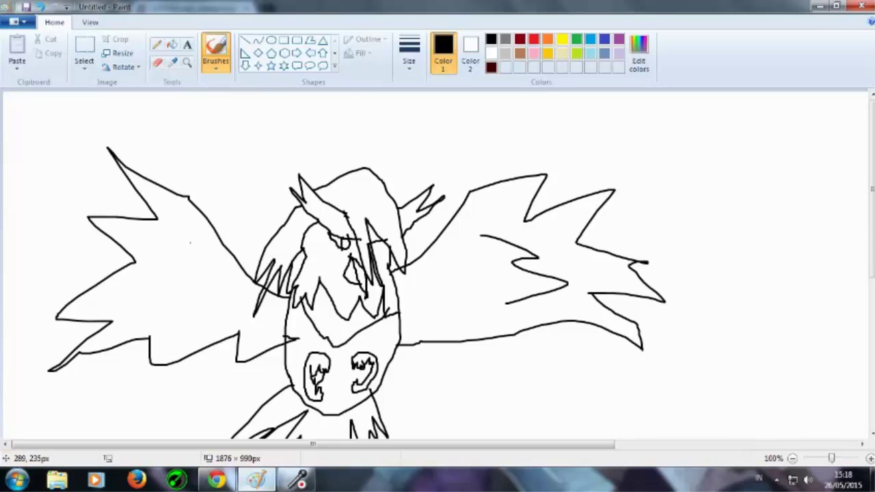
{"action": "mouse_move", "coordinate": [190, 242]}
{"action": "left_mouse_down"}
{"action": "mouse_move", "coordinate": [137, 262]}
{"action": "mouse_move", "coordinate": [147, 306]}
{"action": "mouse_move", "coordinate": [172, 343]}
{"action": "left_mouse_up"}
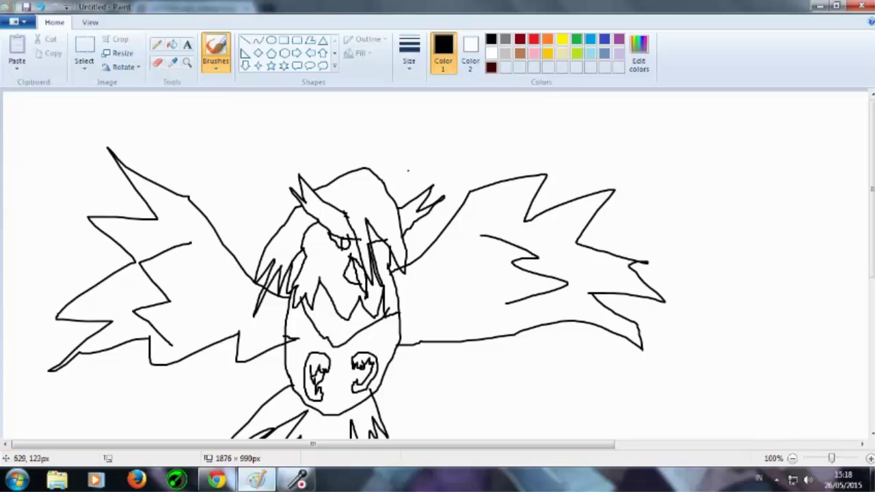
Step: Draw a coiled squiggle above the head and, following the Staraptor reference, a jagged line across the forehead
{"action": "mouse_move", "coordinate": [423, 164]}
{"action": "left_mouse_down"}
{"action": "mouse_move", "coordinate": [398, 152]}
{"action": "mouse_move", "coordinate": [423, 152]}
{"action": "mouse_move", "coordinate": [454, 134]}
{"action": "mouse_move", "coordinate": [428, 109]}
{"action": "left_mouse_up"}
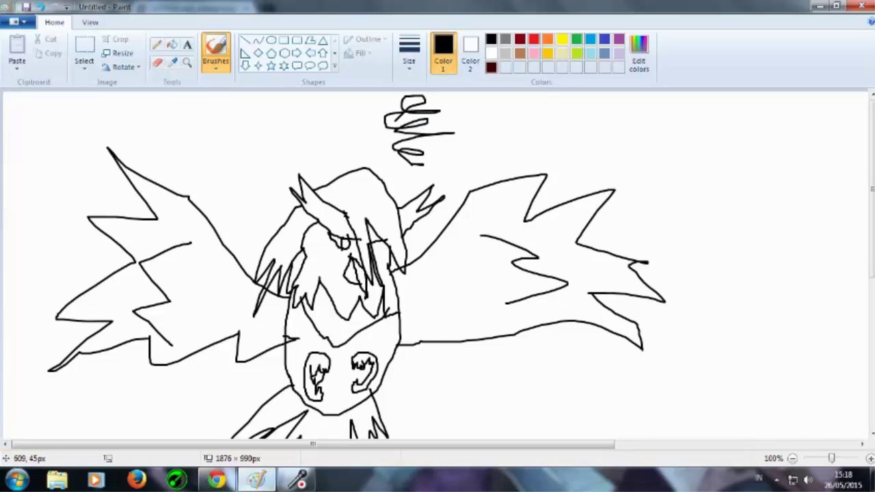
{"action": "key", "text": "alt+Tab"}
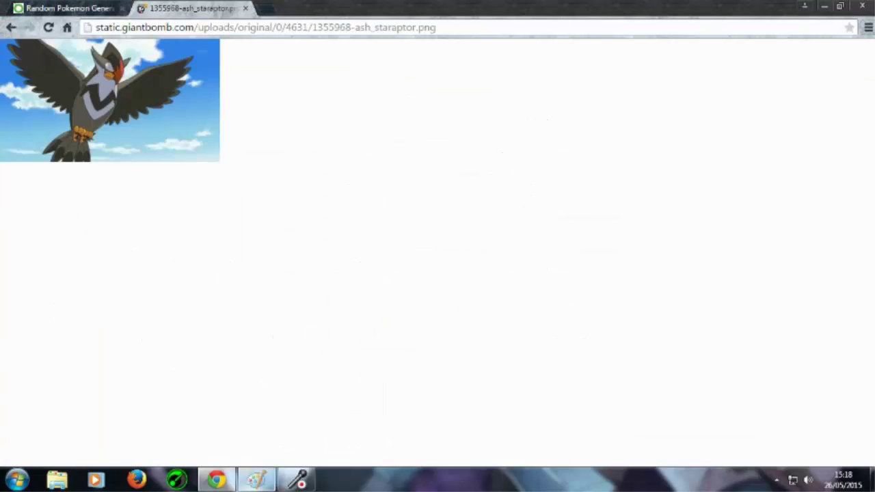
{"action": "key", "text": "alt+Tab"}
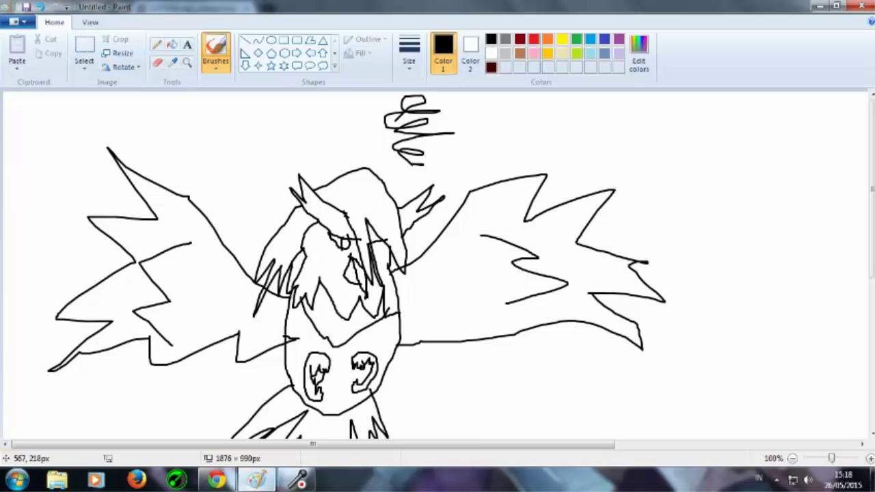
{"action": "mouse_move", "coordinate": [347, 221]}
{"action": "left_mouse_down"}
{"action": "mouse_move", "coordinate": [374, 233]}
{"action": "mouse_move", "coordinate": [393, 205]}
{"action": "left_mouse_up"}
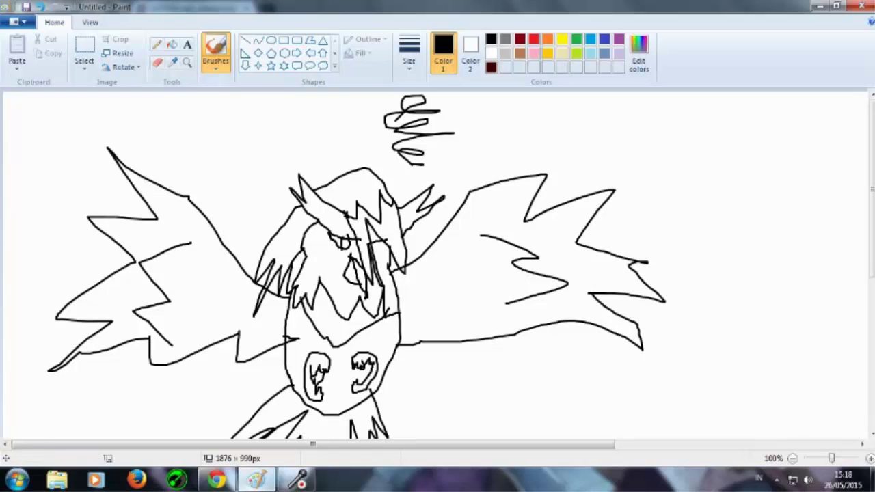
Step: Fill the jagged crest tuft hanging in front of the face with red
{"action": "left_click", "coordinate": [172, 44]}
{"action": "left_click", "coordinate": [534, 39]}
{"action": "left_click", "coordinate": [387, 239]}
{"action": "left_click", "coordinate": [392, 229]}
{"action": "key", "text": "ctrl+z"}
{"action": "key", "text": "ctrl+z"}
{"action": "left_click", "coordinate": [392, 228]}
Step: Fill the top of the head, the long side hair and the forked ear beside it with dark maroon, matching the reference
{"action": "key", "text": "alt+Tab"}
{"action": "key", "text": "alt+Tab"}
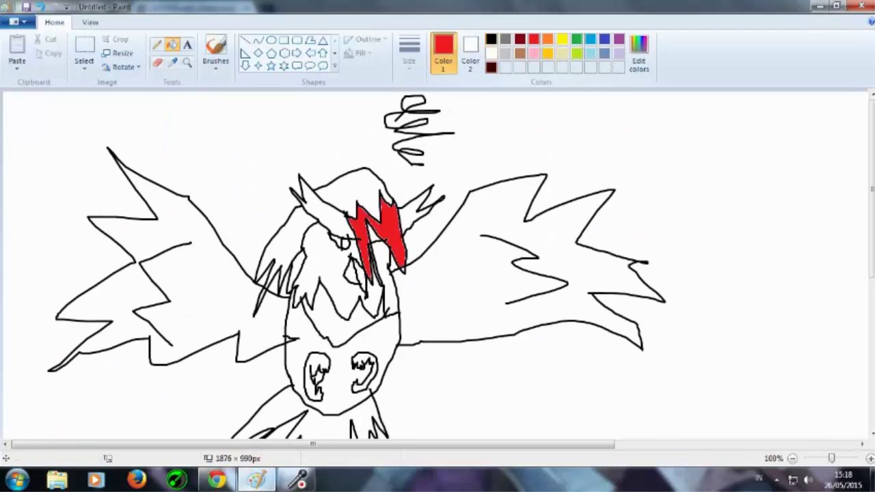
{"action": "left_click", "coordinate": [492, 67]}
{"action": "left_click", "coordinate": [342, 211]}
{"action": "key", "text": "ctrl+z"}
{"action": "left_click", "coordinate": [352, 193]}
{"action": "left_click", "coordinate": [288, 236]}
{"action": "key", "text": "alt+Tab"}
{"action": "key", "text": "alt+Tab"}
{"action": "left_click", "coordinate": [318, 208]}
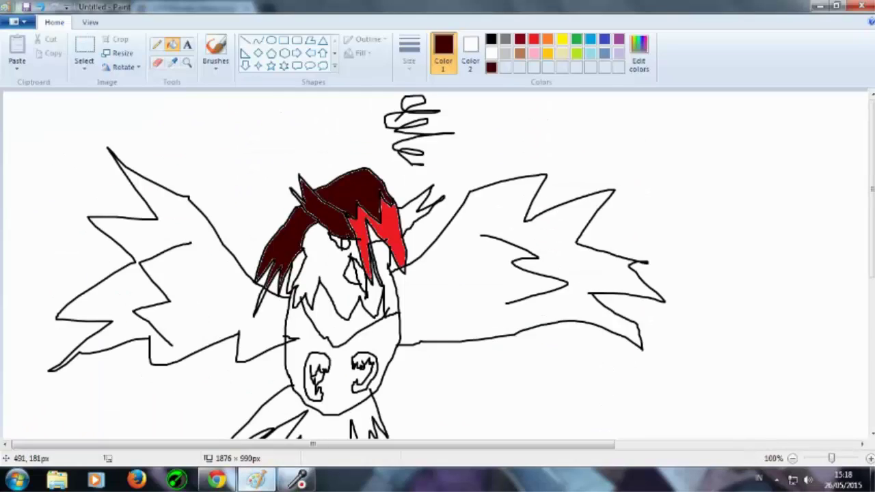
Step: Fill the second forked ear and the small hair strand beside the face with dark maroon, checking the reference
{"action": "left_click", "coordinate": [410, 216]}
{"action": "key", "text": "alt+Tab"}
{"action": "key", "text": "alt+Tab"}
{"action": "left_click", "coordinate": [294, 272]}
{"action": "key", "text": "alt+Tab"}
{"action": "key", "text": "alt+Tab"}
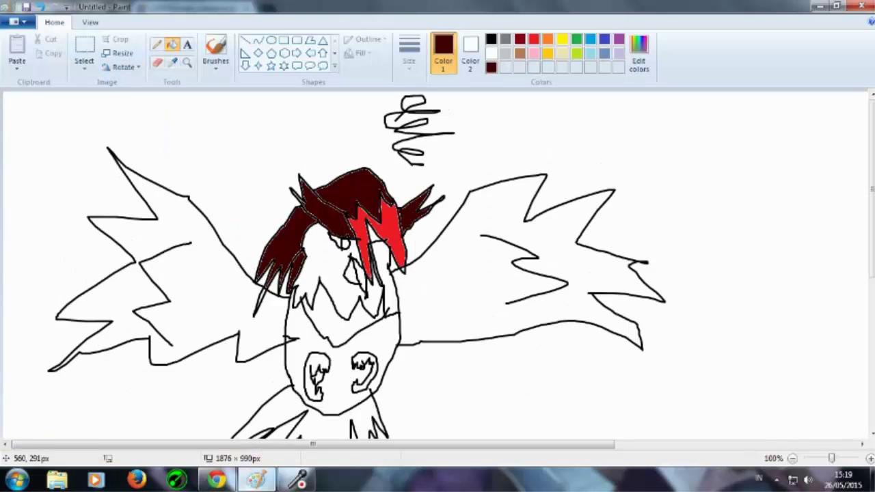
Step: Draw a second jagged black line below the chest mane with the Pencil and fill the resulting band with dark maroon
{"action": "left_click", "coordinate": [156, 44]}
{"action": "left_click", "coordinate": [491, 39]}
{"action": "left_click_drag", "start_coordinate": [285, 323], "coordinate": [413, 317]}
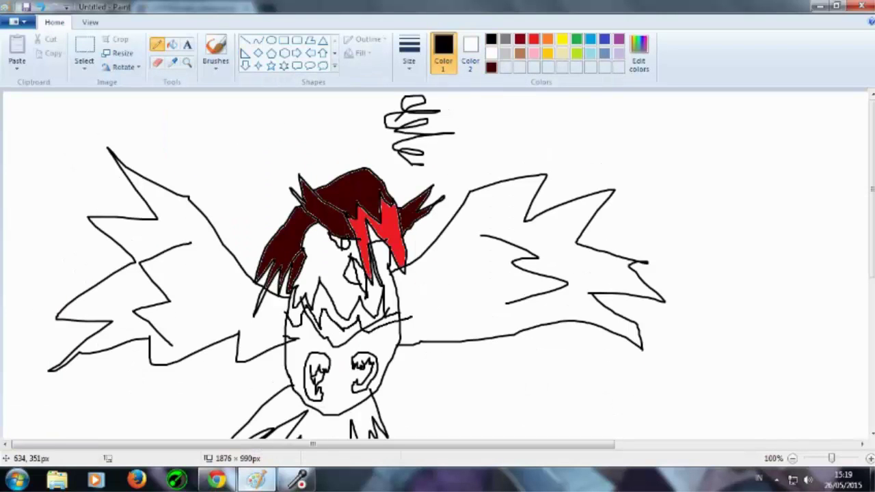
{"action": "left_click", "coordinate": [491, 67]}
{"action": "left_click", "coordinate": [171, 45]}
{"action": "left_click", "coordinate": [295, 312]}
{"action": "left_click", "coordinate": [342, 306]}
{"action": "left_click", "coordinate": [383, 323]}
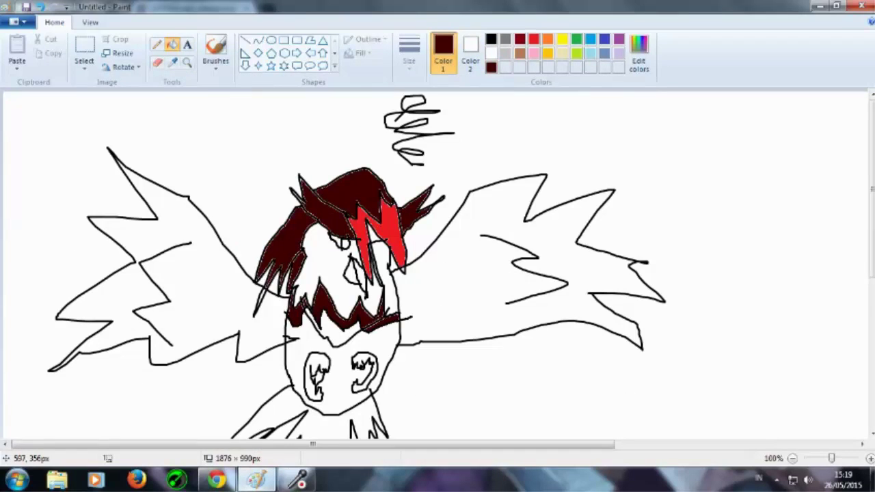
Step: Check the reference and fill the lower body and legs with dark gray
{"action": "key", "text": "alt+Tab"}
{"action": "key", "text": "alt+Tab"}
{"action": "left_click", "coordinate": [506, 39]}
{"action": "left_click", "coordinate": [332, 350]}
Step: Compare the wings with the reference and fill both of them with dark maroon
{"action": "key", "text": "alt+Tab"}
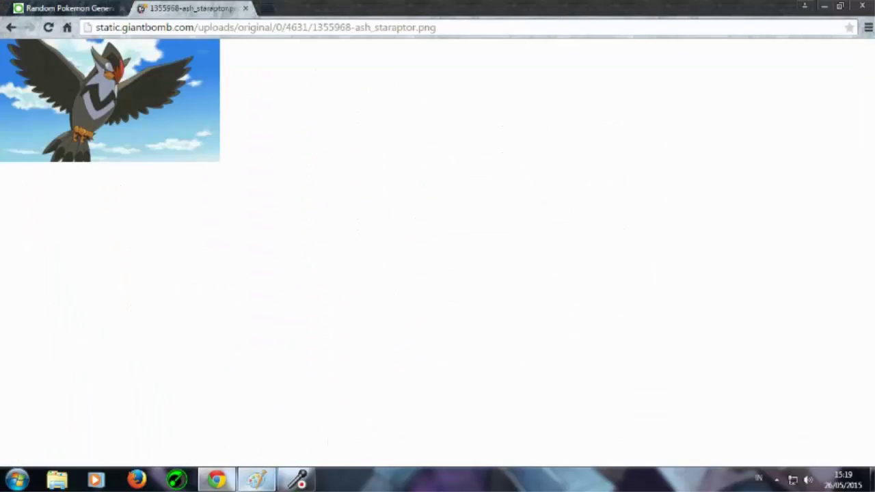
{"action": "key", "text": "alt+Tab"}
{"action": "left_click", "coordinate": [445, 279]}
{"action": "key", "text": "ctrl+z"}
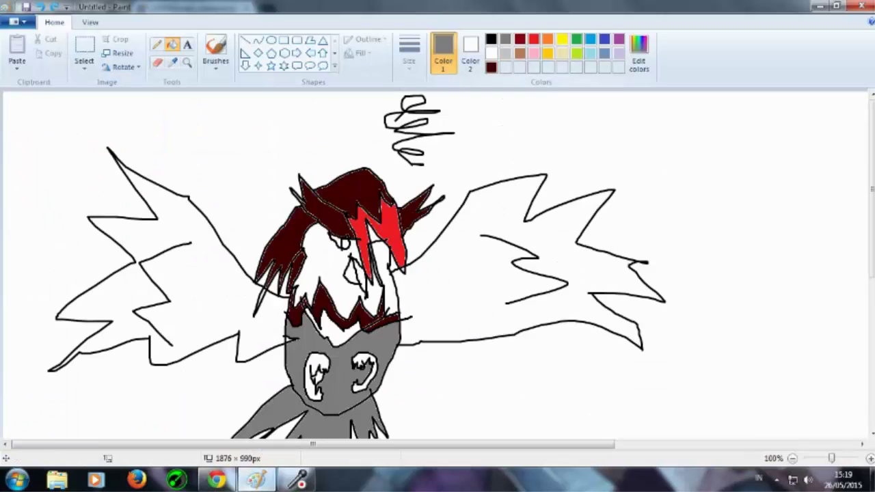
{"action": "left_click", "coordinate": [491, 66]}
{"action": "left_click", "coordinate": [448, 274]}
{"action": "left_click", "coordinate": [215, 272]}
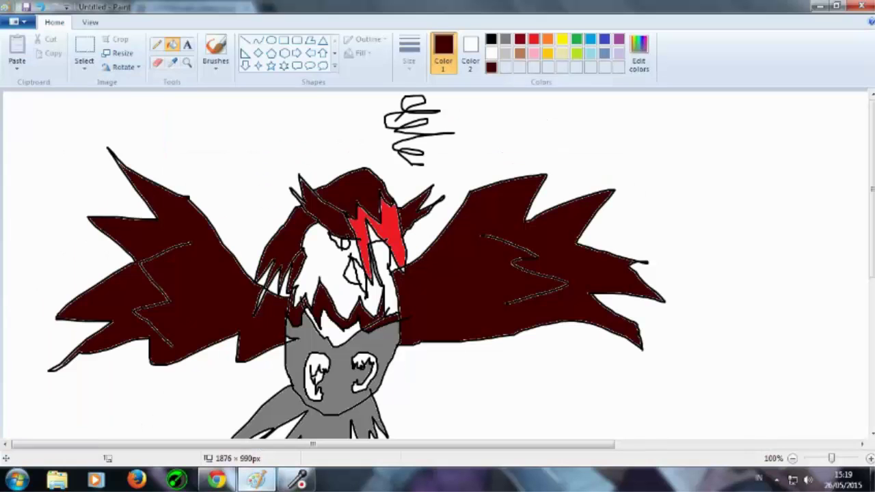
Step: Color the beak gold and the eye dark red
{"action": "left_click", "coordinate": [548, 54]}
{"action": "left_click", "coordinate": [356, 275]}
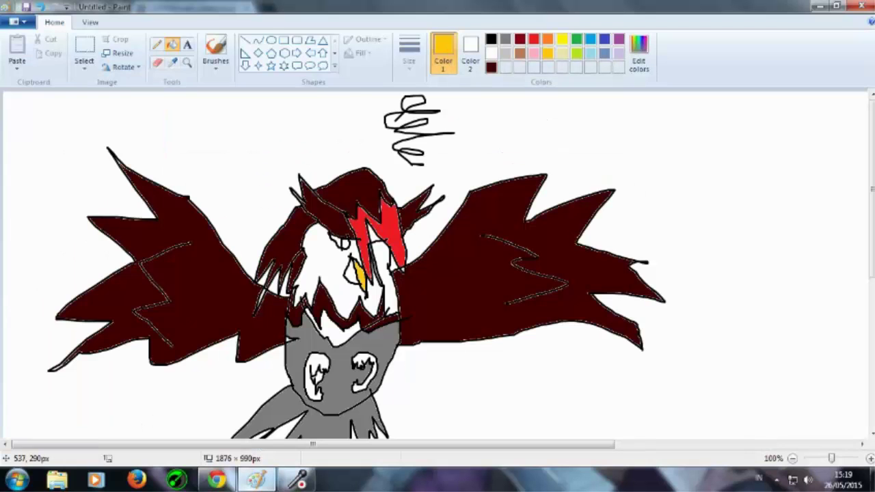
{"action": "left_click", "coordinate": [520, 39]}
{"action": "left_click", "coordinate": [346, 244]}
Step: Check the reference and fill the two curled feet on the lower belly with gold
{"action": "key", "text": "alt+Tab"}
{"action": "key", "text": "alt+Tab"}
{"action": "left_click", "coordinate": [547, 53]}
{"action": "left_click", "coordinate": [323, 363]}
{"action": "left_click", "coordinate": [364, 358]}
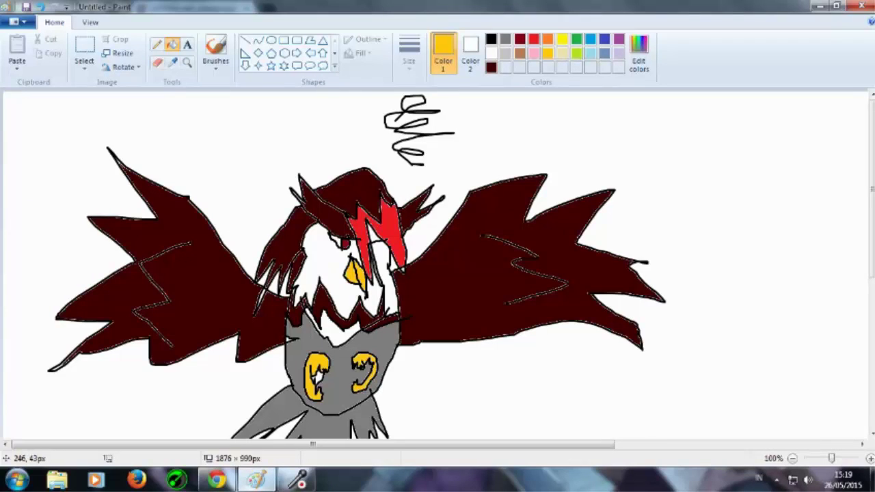
Step: Outline three clouds around the bird in black with the Pencil, two above the wings and one below the wing
{"action": "left_click", "coordinate": [157, 45]}
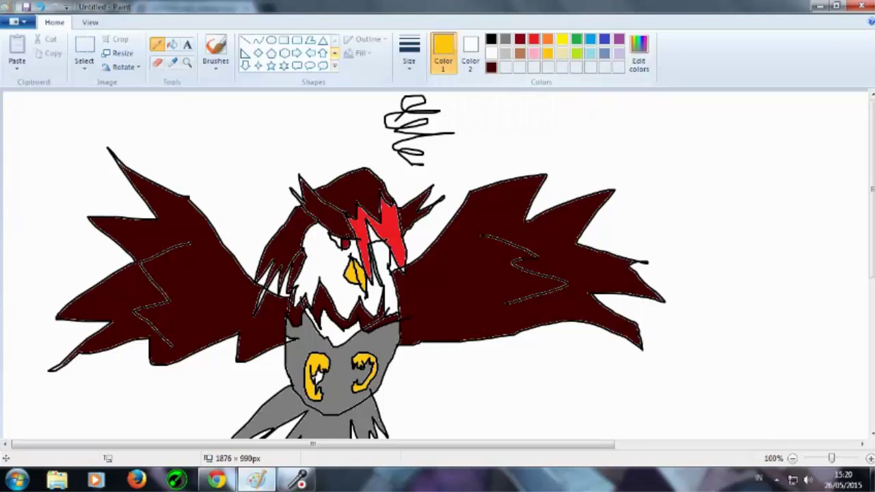
{"action": "left_click", "coordinate": [491, 39]}
{"action": "mouse_move", "coordinate": [711, 123]}
{"action": "left_mouse_down"}
{"action": "mouse_move", "coordinate": [770, 184]}
{"action": "mouse_move", "coordinate": [698, 113]}
{"action": "mouse_move", "coordinate": [715, 125]}
{"action": "left_mouse_up"}
{"action": "mouse_move", "coordinate": [127, 113]}
{"action": "left_mouse_down"}
{"action": "mouse_move", "coordinate": [222, 156]}
{"action": "mouse_move", "coordinate": [128, 114]}
{"action": "left_mouse_up"}
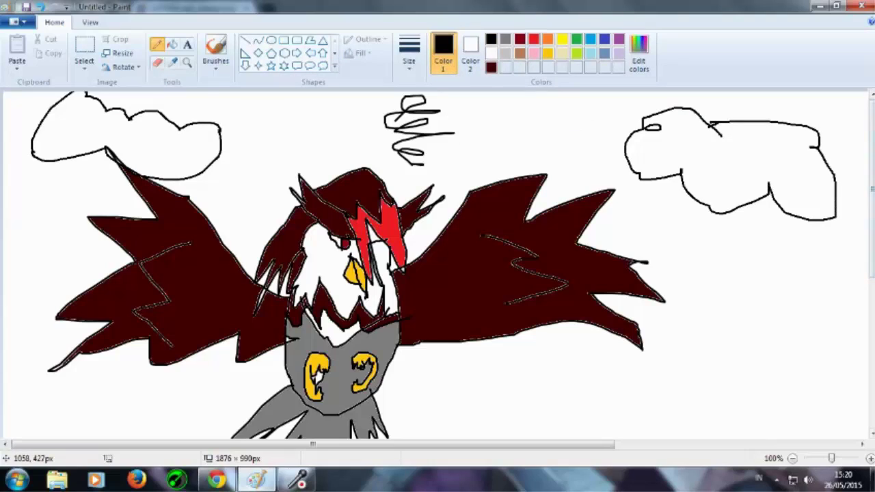
{"action": "mouse_move", "coordinate": [684, 364]}
{"action": "left_mouse_down"}
{"action": "mouse_move", "coordinate": [672, 361]}
{"action": "mouse_move", "coordinate": [687, 364]}
{"action": "left_mouse_up"}
Step: Fill the sky around the bird, the gaps in the side hair and the squiggle's loops with turquoise, leaving the clouds white
{"action": "left_click", "coordinate": [590, 39]}
{"action": "left_click", "coordinate": [171, 45]}
{"action": "left_click", "coordinate": [732, 164]}
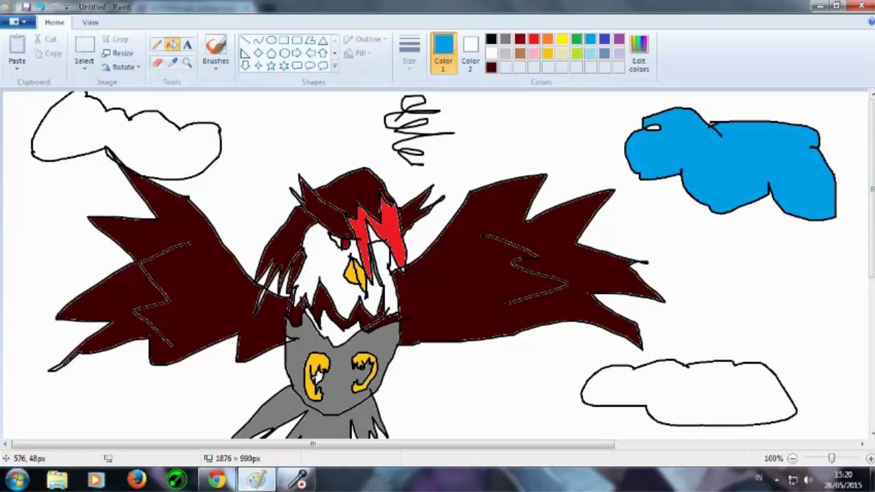
{"action": "left_click", "coordinate": [126, 137]}
{"action": "key", "text": "ctrl+z"}
{"action": "key", "text": "ctrl+z"}
{"action": "left_click", "coordinate": [539, 150]}
{"action": "left_click", "coordinate": [274, 283]}
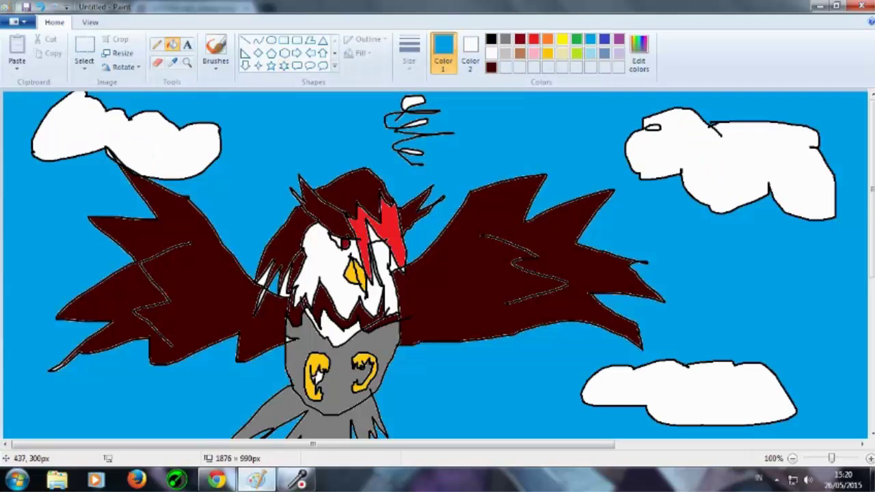
{"action": "left_click", "coordinate": [285, 284]}
{"action": "left_click", "coordinate": [264, 277]}
{"action": "left_click", "coordinate": [407, 102]}
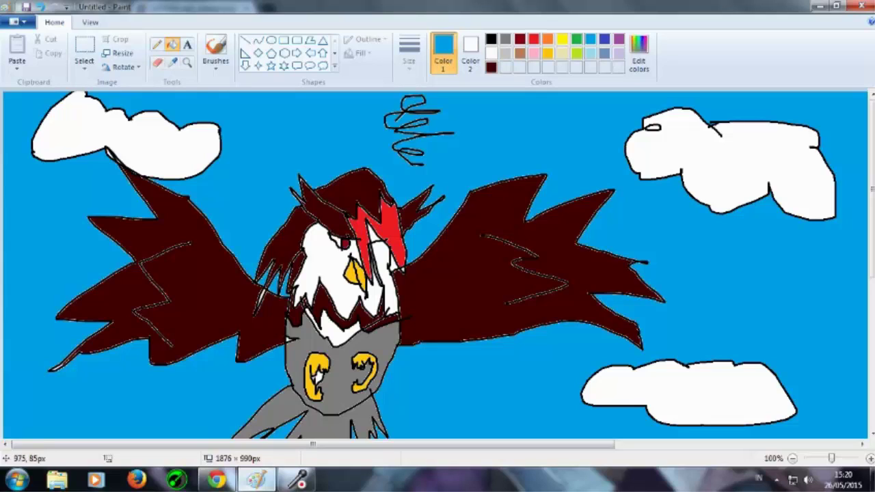
Step: Sign the drawing in black between the wing and the clouds with handwritten initials and a zigzag underline
{"action": "left_click", "coordinate": [490, 39]}
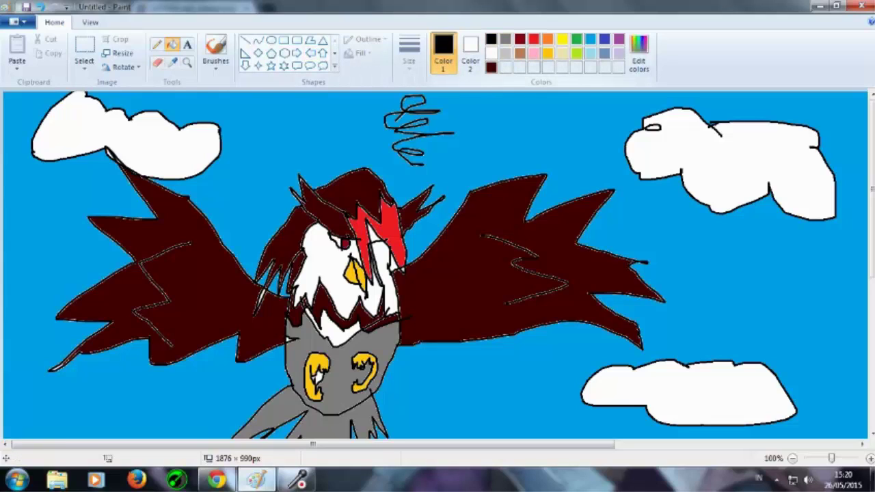
{"action": "left_click", "coordinate": [156, 44]}
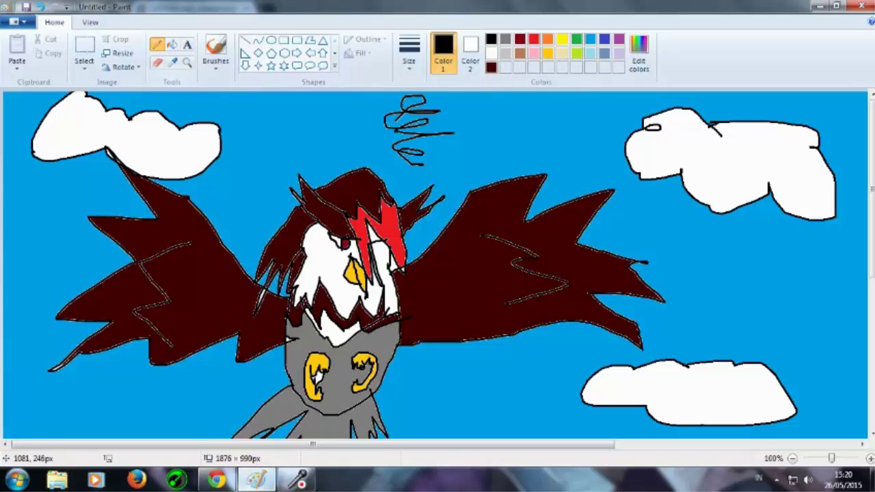
{"action": "mouse_move", "coordinate": [698, 243]}
{"action": "left_mouse_down"}
{"action": "mouse_move", "coordinate": [703, 292]}
{"action": "mouse_move", "coordinate": [726, 244]}
{"action": "mouse_move", "coordinate": [724, 273]}
{"action": "mouse_move", "coordinate": [742, 240]}
{"action": "mouse_move", "coordinate": [737, 287]}
{"action": "left_mouse_up"}
{"action": "mouse_move", "coordinate": [696, 307]}
{"action": "left_mouse_down"}
{"action": "mouse_move", "coordinate": [717, 320]}
{"action": "mouse_move", "coordinate": [759, 298]}
{"action": "left_mouse_up"}
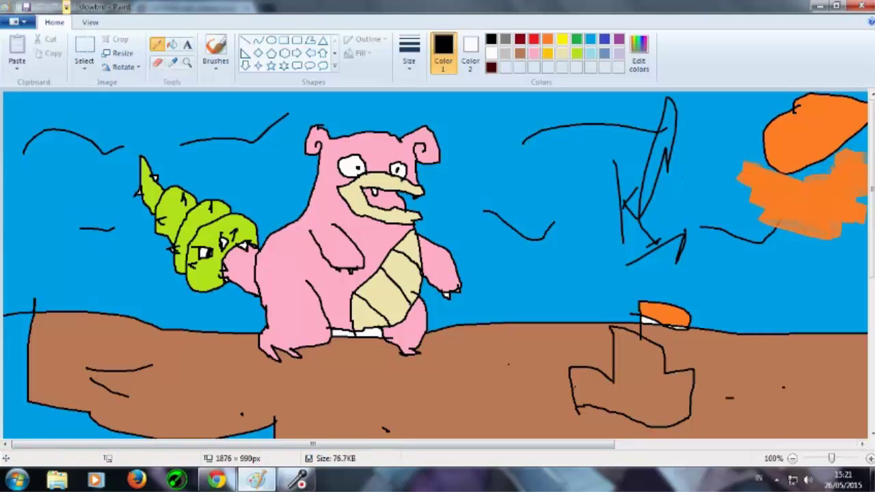
Step: Open the recent picture staraptor
{"action": "left_click", "coordinate": [14, 21]}
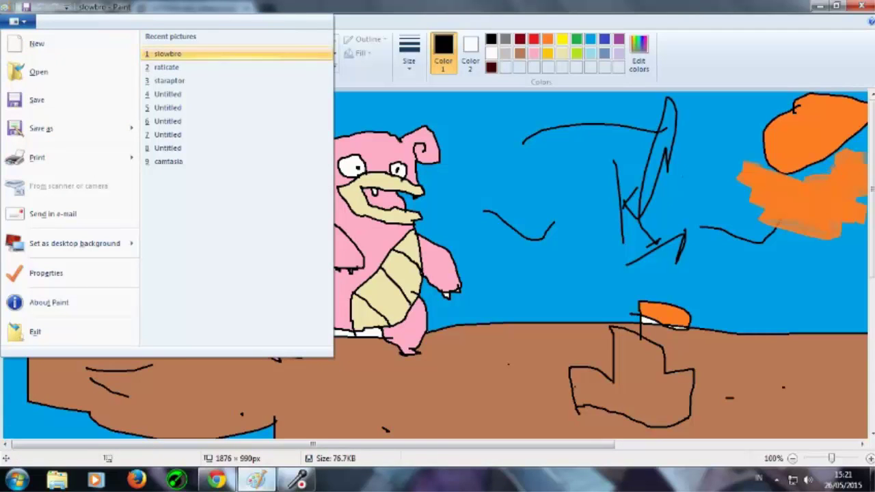
{"action": "left_click", "coordinate": [169, 81]}
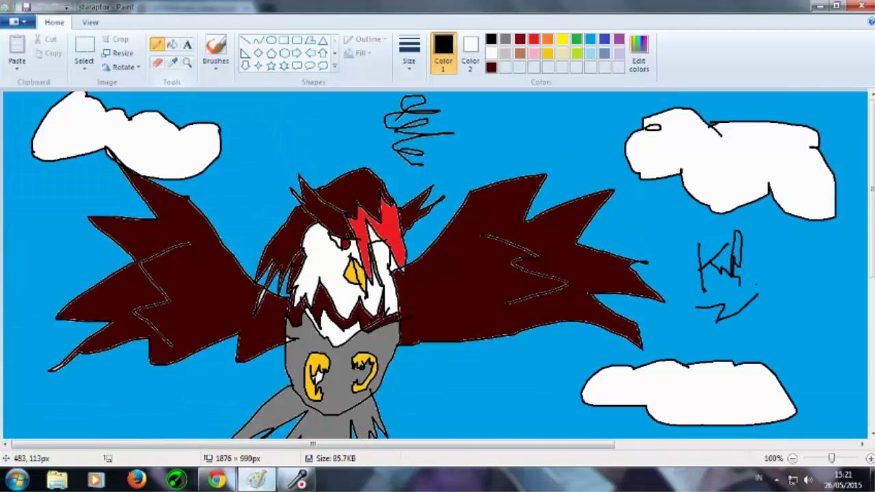